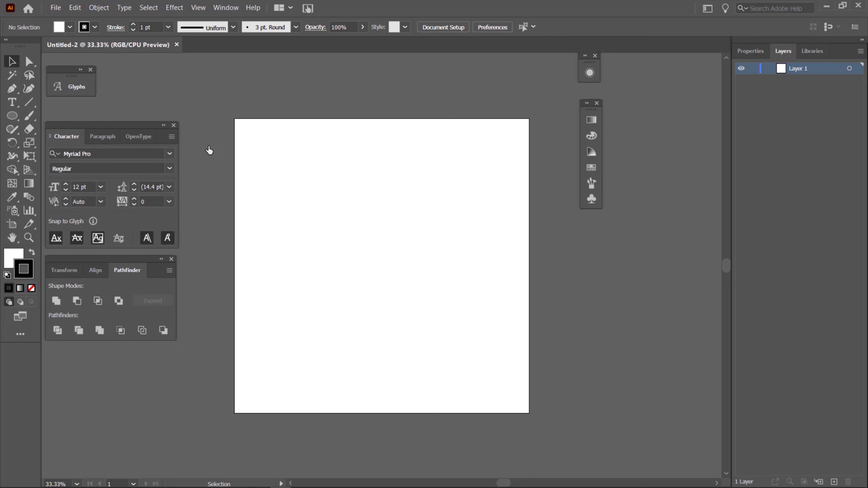
Draw a background rectangle covering the whole artboard, with fill color F4F2F2 and no stroke
click(12, 116)
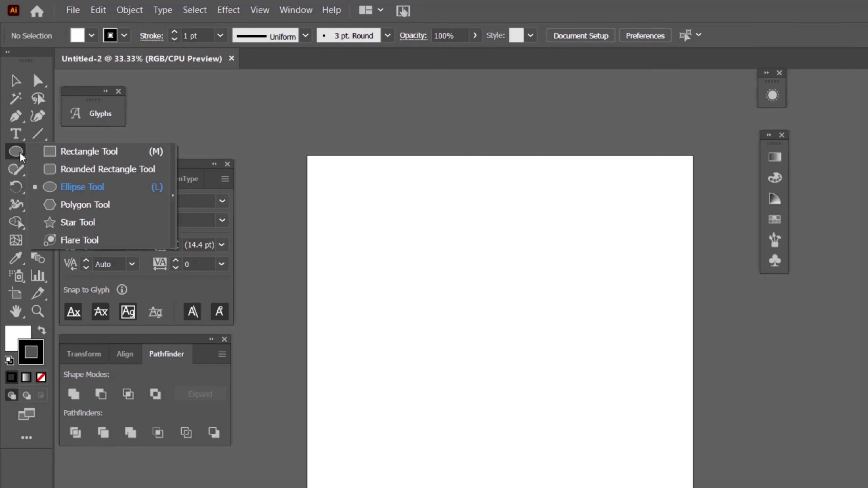
click(46, 116)
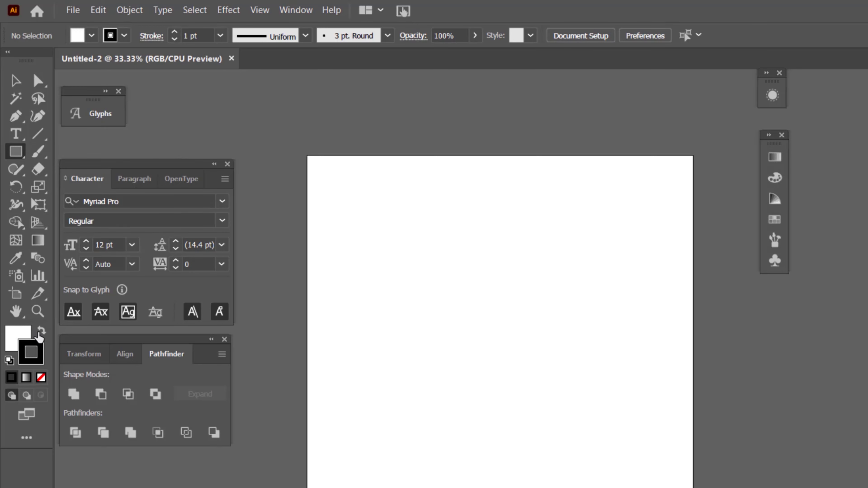
click(41, 377)
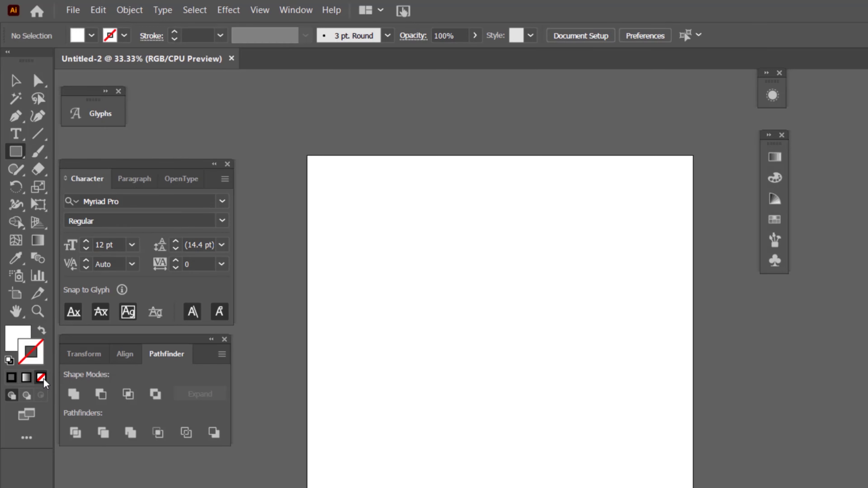
double_click(23, 339)
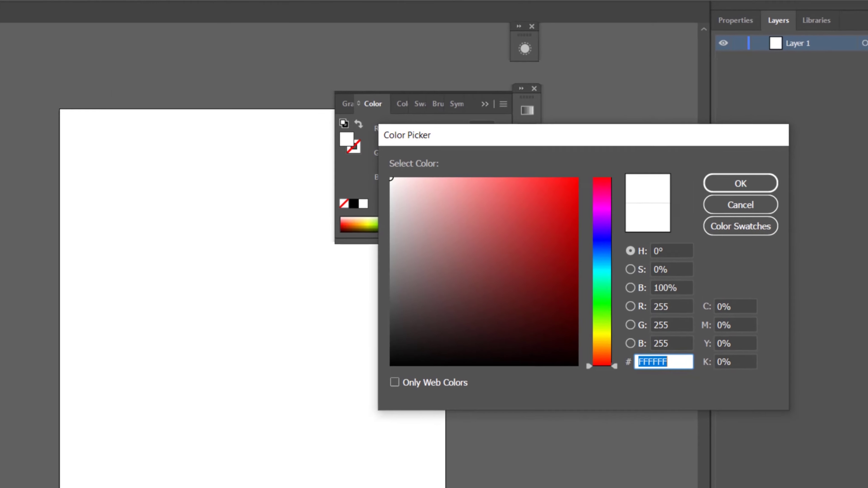
drag(370, 184, 370, 180)
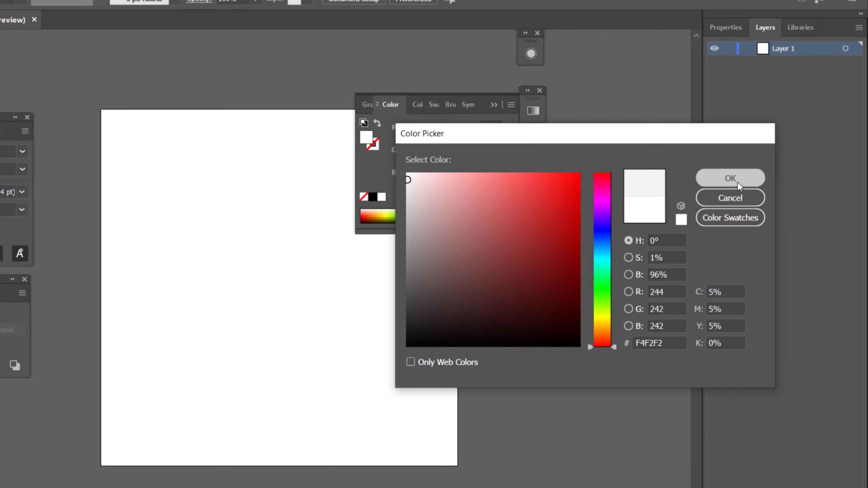
click(724, 181)
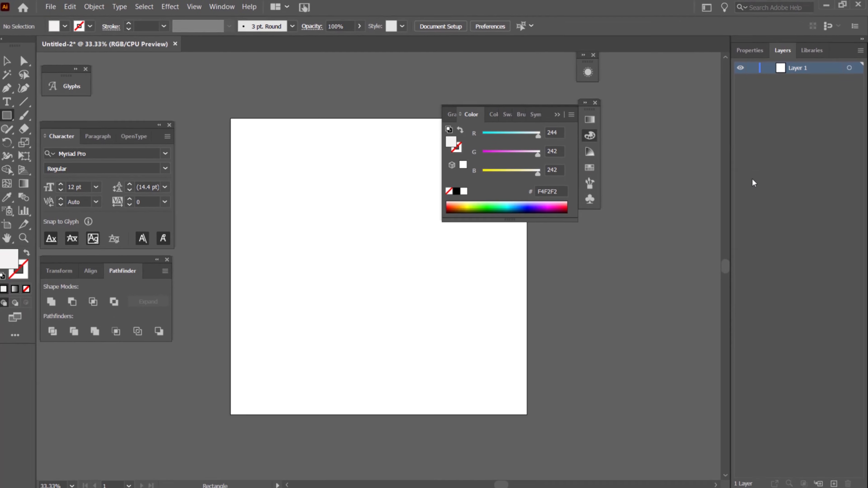
click(560, 115)
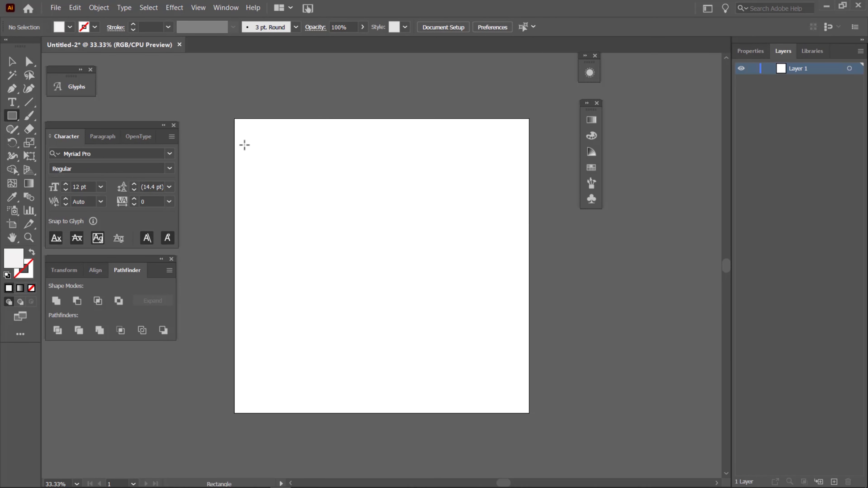
drag(235, 119, 529, 413)
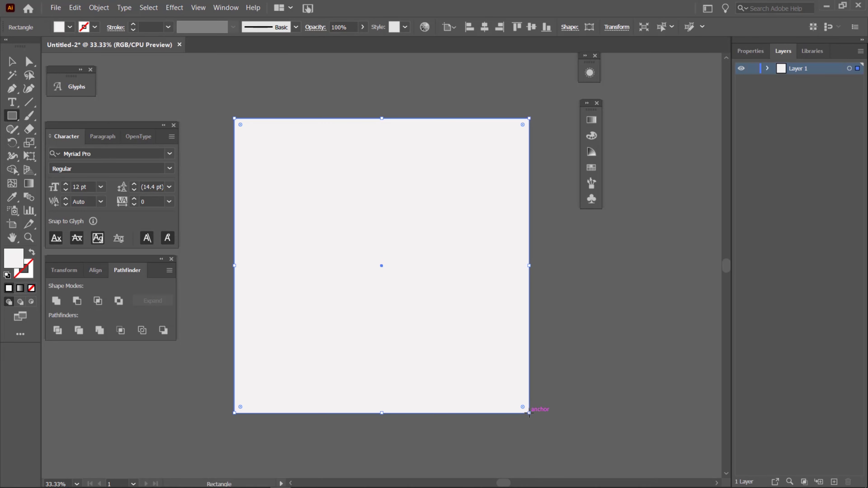
Lock the background layer and add a new layer above it
click(753, 69)
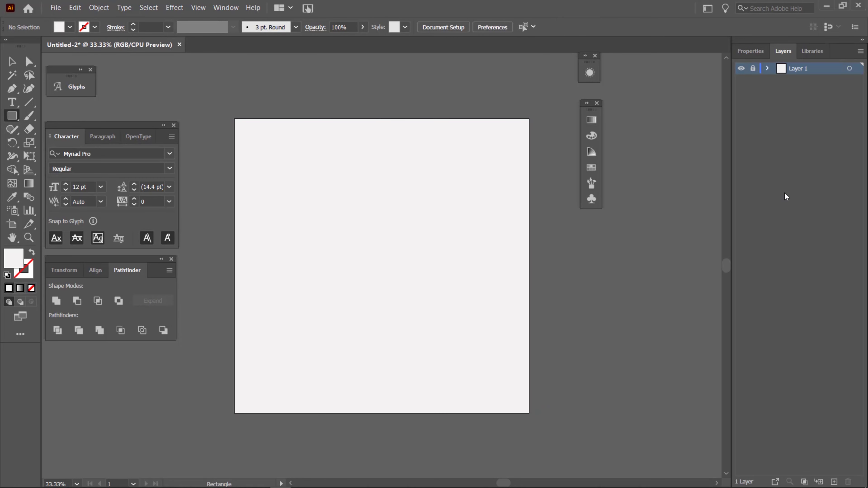
click(834, 481)
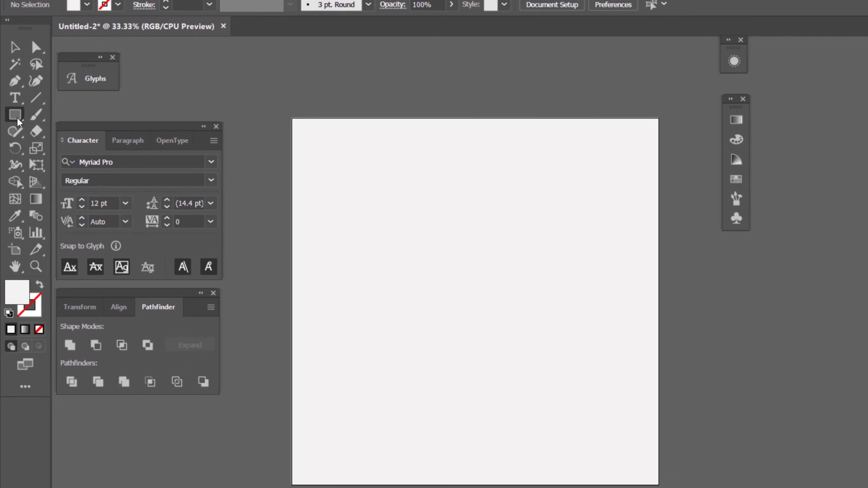
Draw a circle near the middle of the artboard with no fill and a dark gray 3A3939 stroke
click(11, 115)
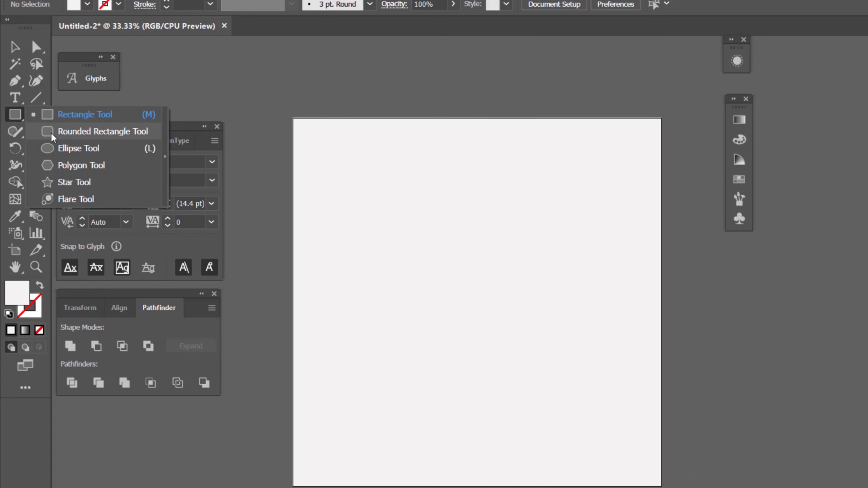
click(55, 148)
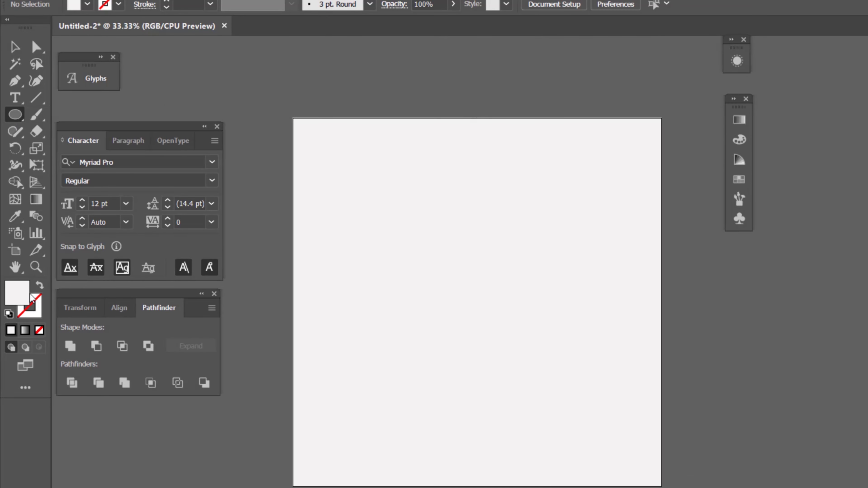
click(40, 330)
double_click(39, 312)
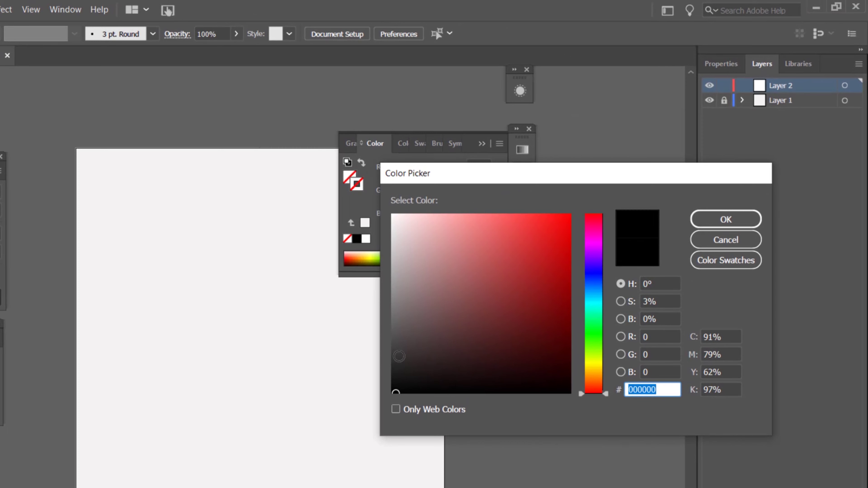
drag(397, 355, 395, 351)
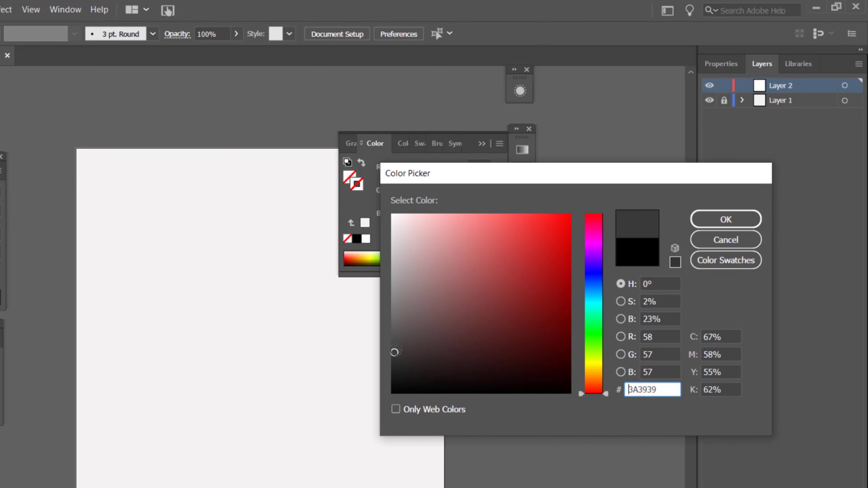
click(709, 220)
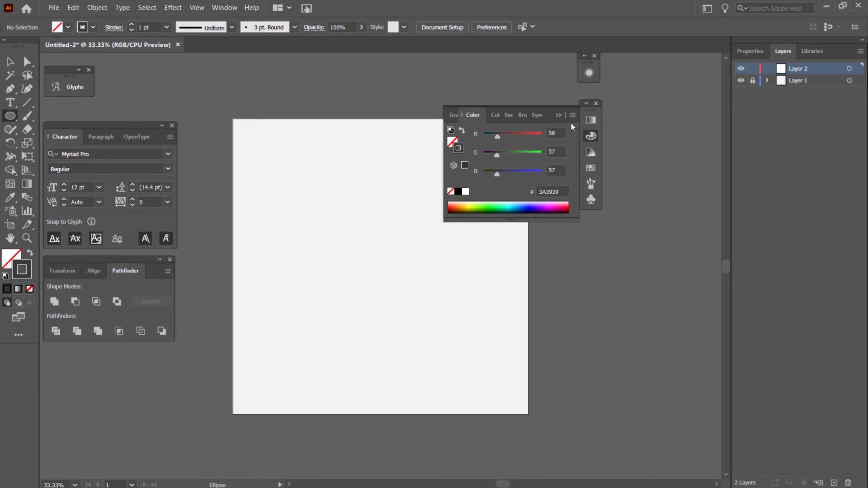
click(559, 120)
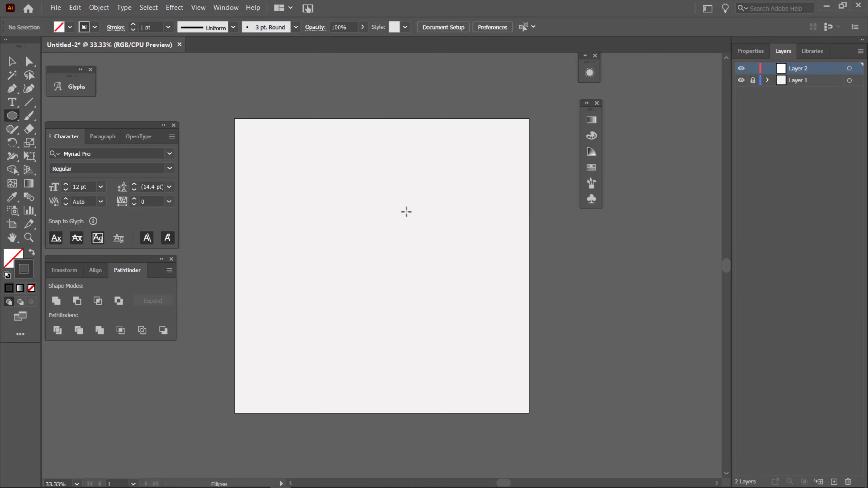
drag(363, 242, 436, 308)
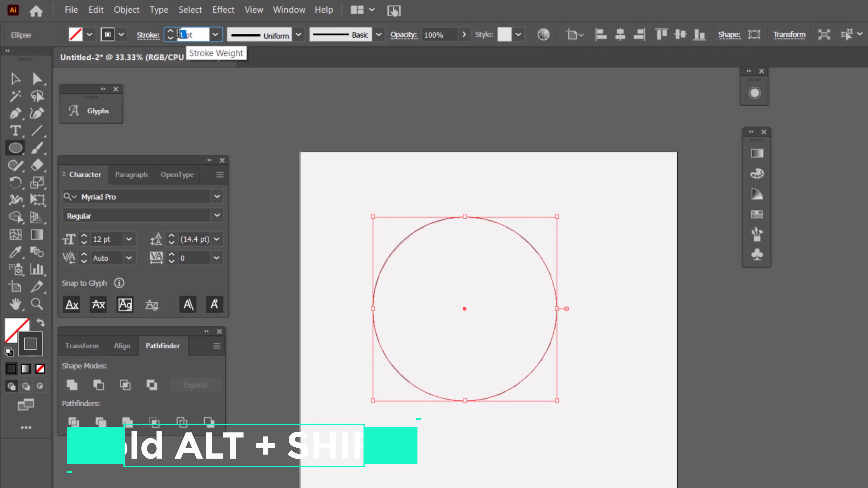
Set the circle's stroke weight to 55 pt and move the ring slightly down and to the right
double_click(179, 34)
text(55)
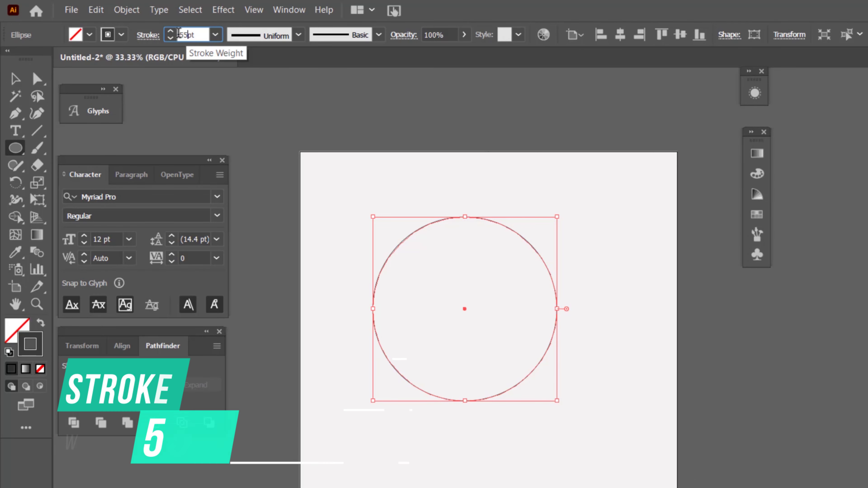
key(Return)
click(13, 73)
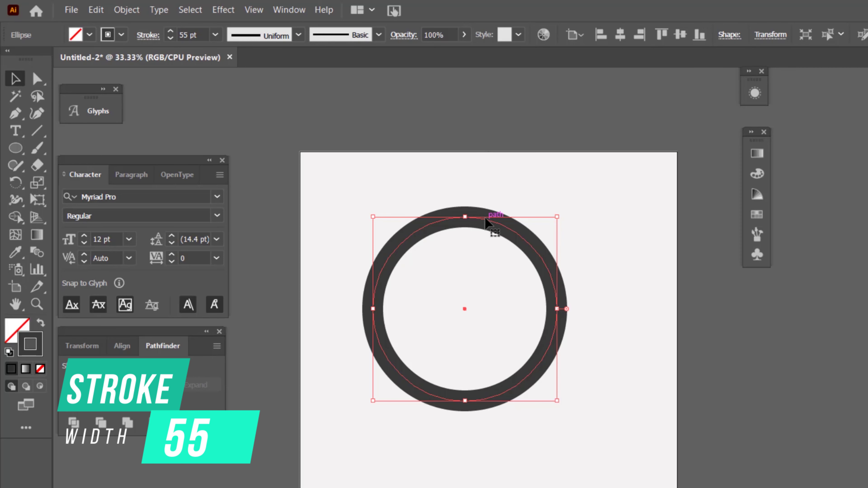
drag(488, 228, 503, 243)
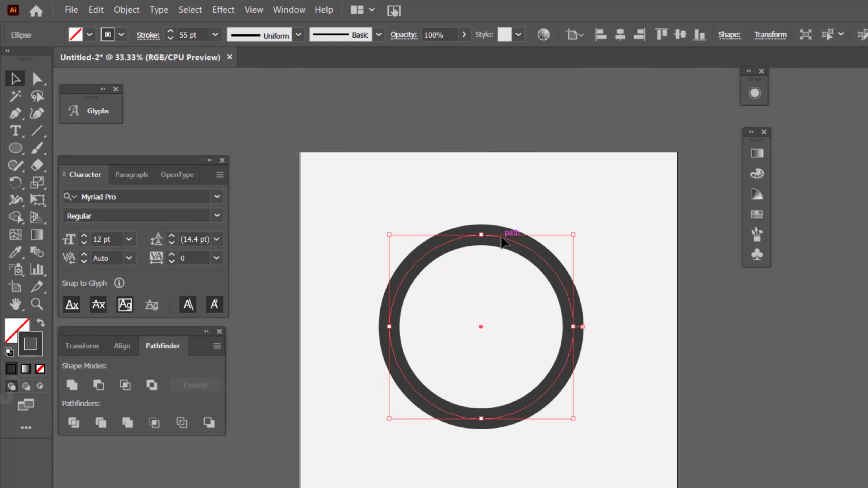
Expand the circle's fill and stroke so the ring becomes a filled shape
click(127, 11)
click(164, 158)
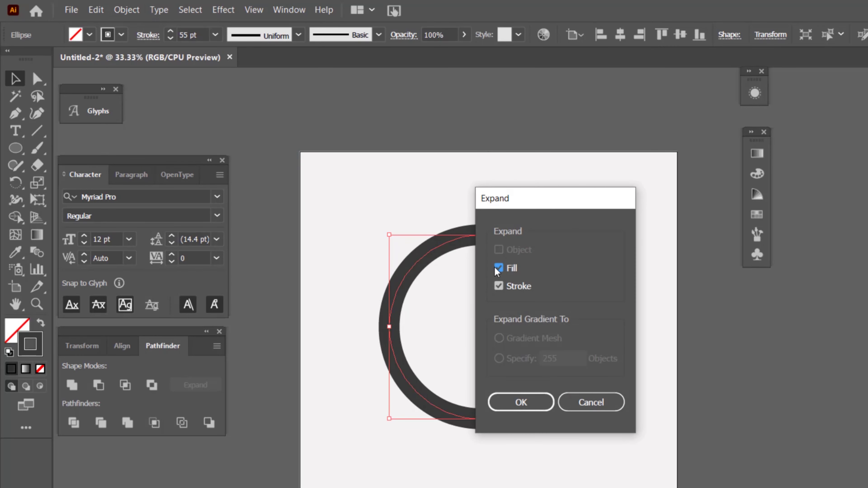
click(521, 402)
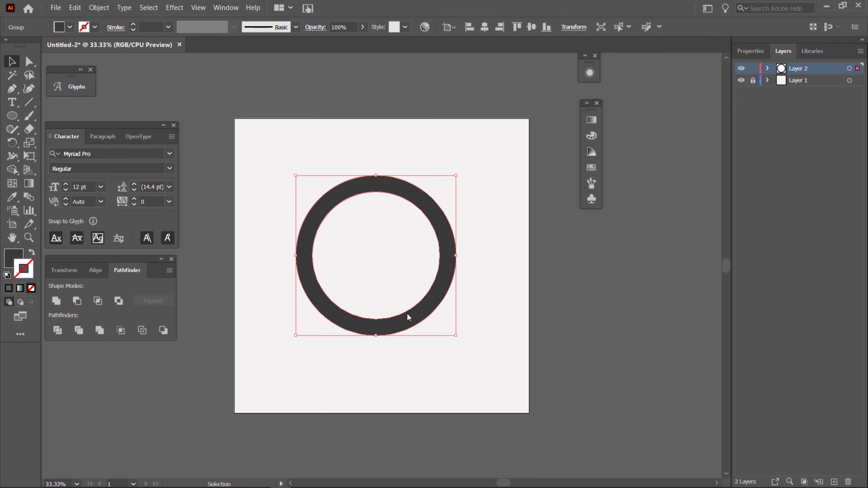
Scale the ring down slightly from its center, shift it closer to the artboard's center, and deselect it
drag(455, 337, 450, 330)
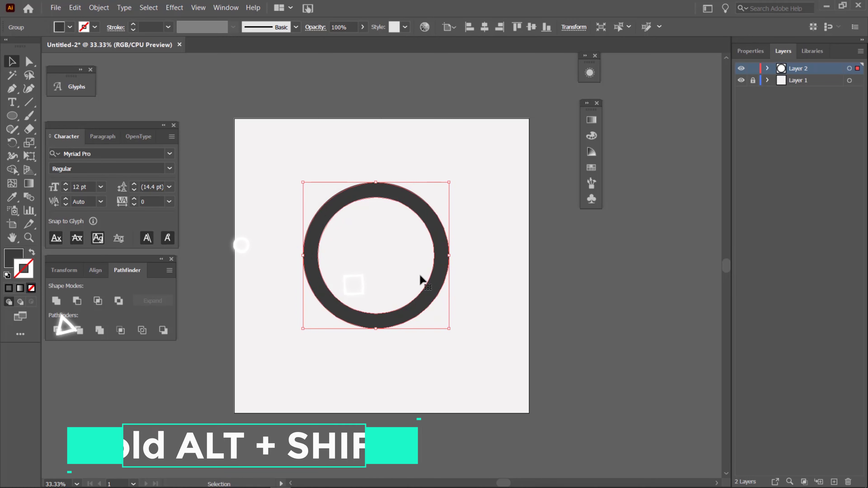
drag(401, 199, 410, 206)
click(405, 379)
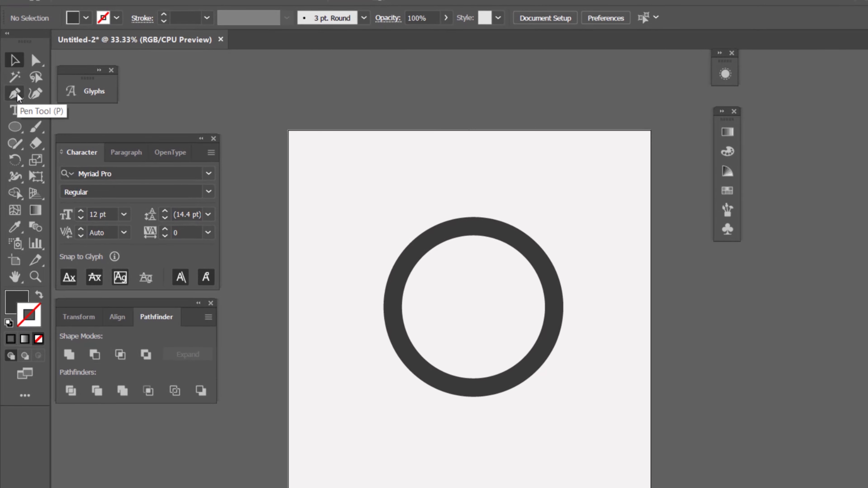
Draw a closed, upward-arching swoosh across the ring with the Pen tool, wide at the ring's left edge and tapering to a point past its right edge
click(16, 94)
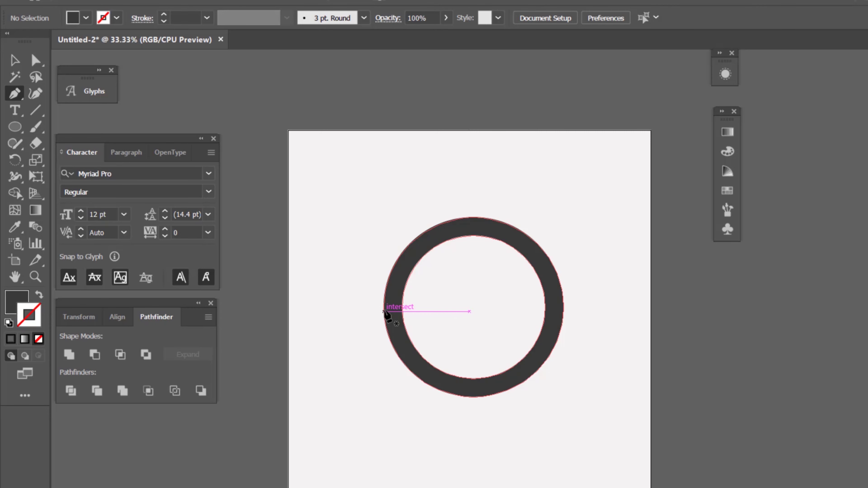
click(383, 311)
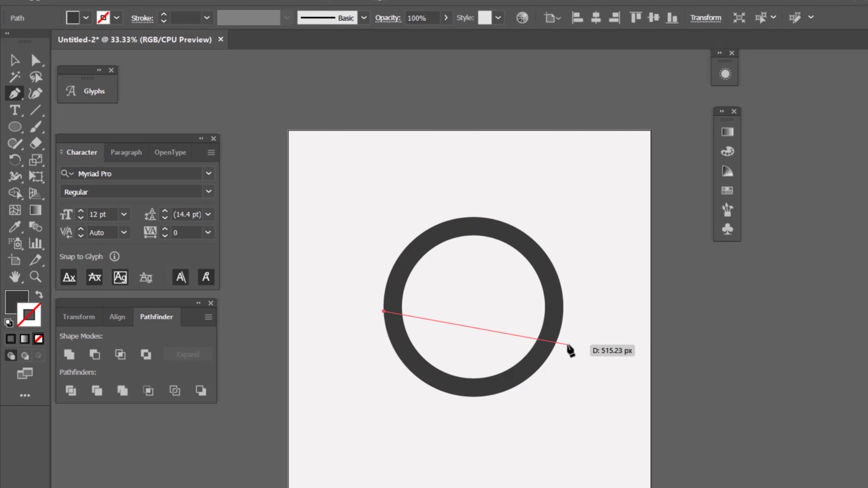
drag(567, 345, 681, 424)
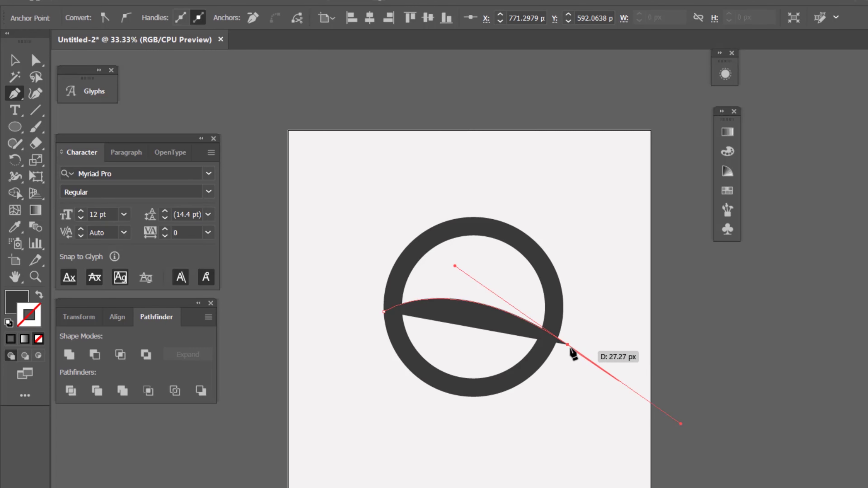
click(568, 344)
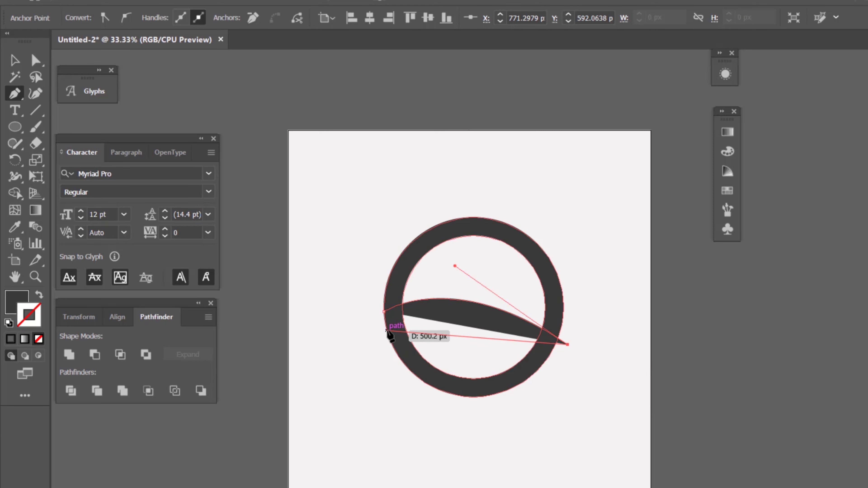
drag(387, 331, 329, 375)
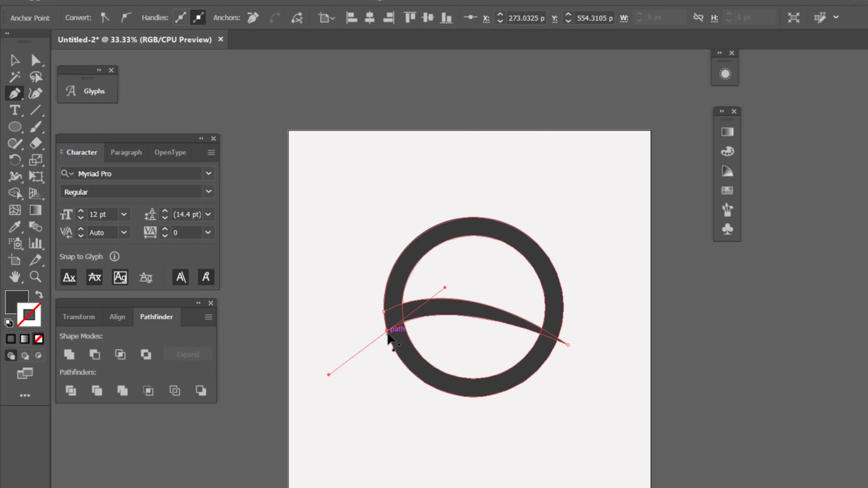
click(386, 331)
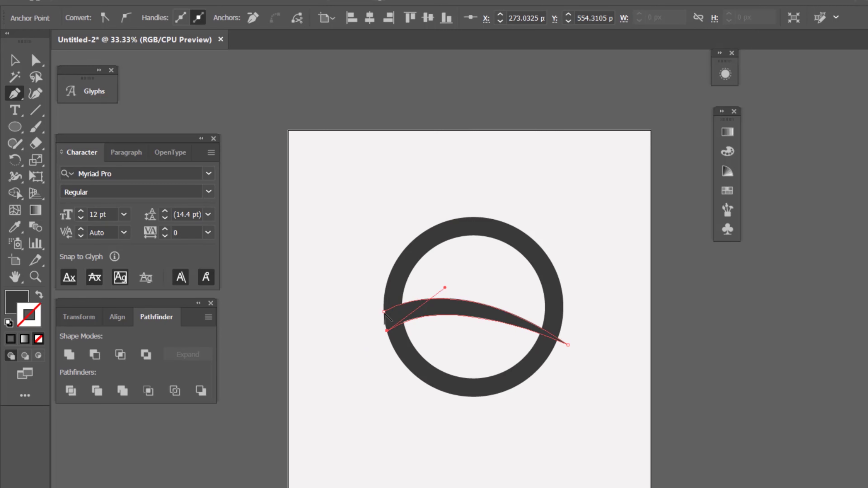
click(383, 312)
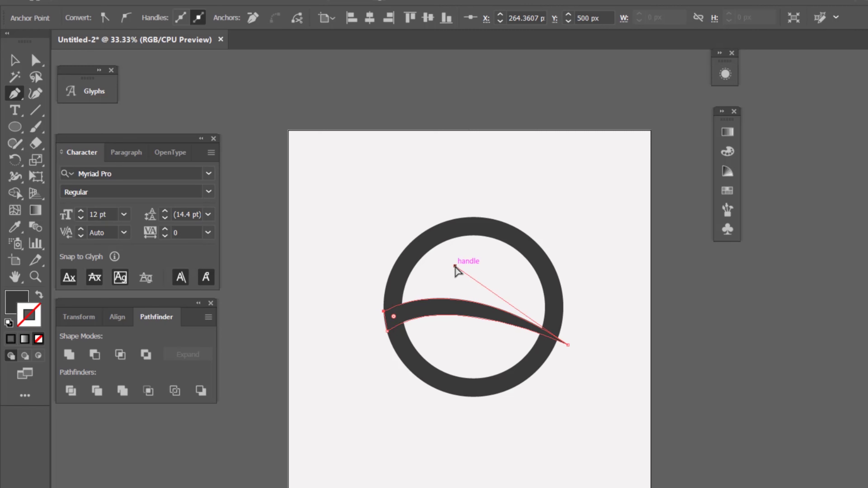
Fine-tune the swoosh's upper and lower curves by adjusting their direction handles, and finish editing with the Selection tool
mouse_move(455, 266)
mouse_down()
mouse_move(473, 259)
mouse_move(461, 263)
mouse_up()
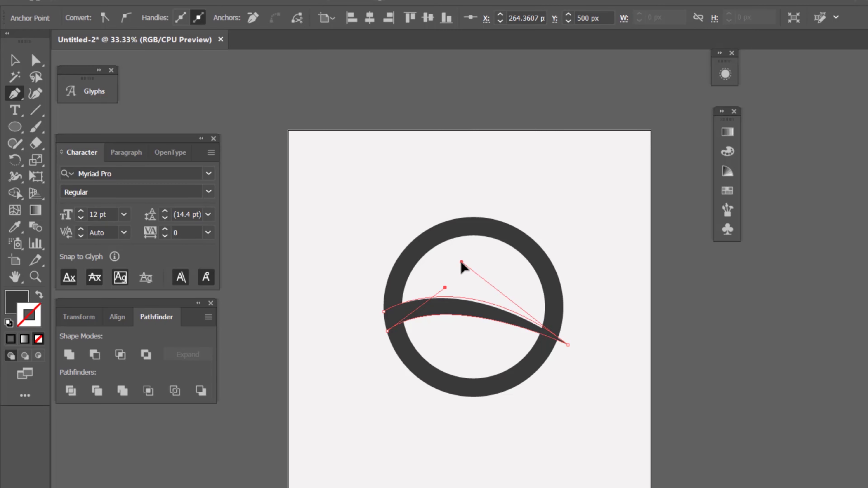
click(386, 331)
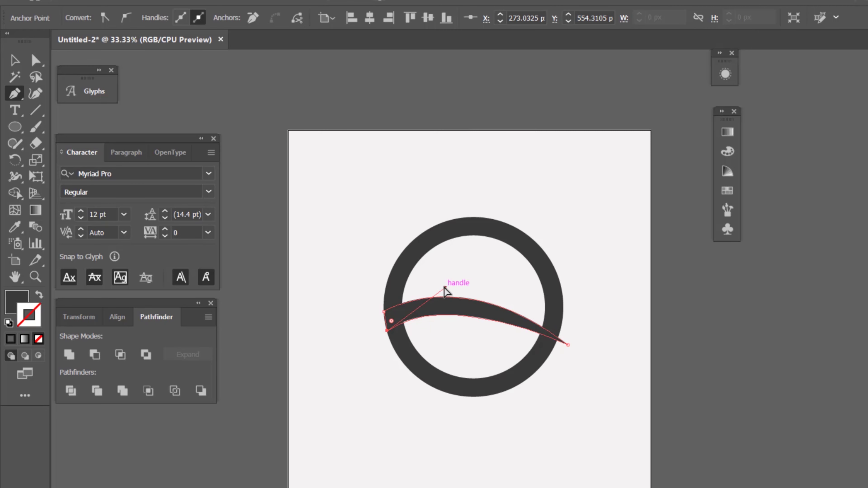
drag(445, 288, 454, 289)
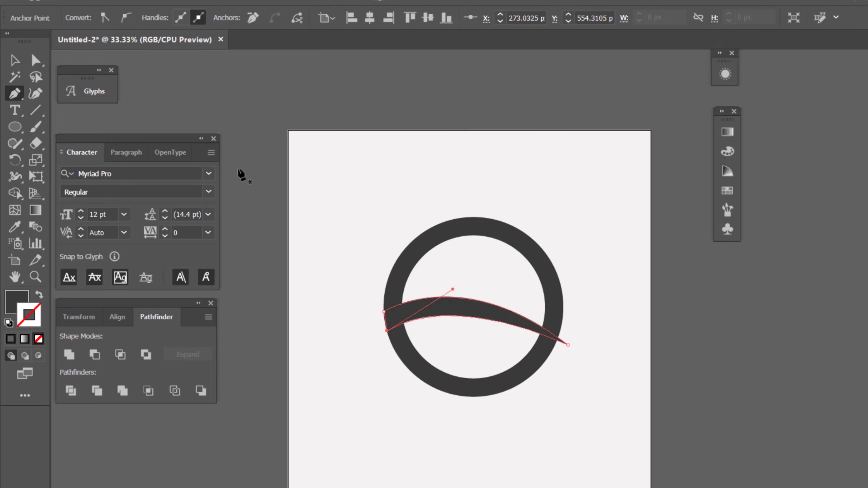
click(19, 65)
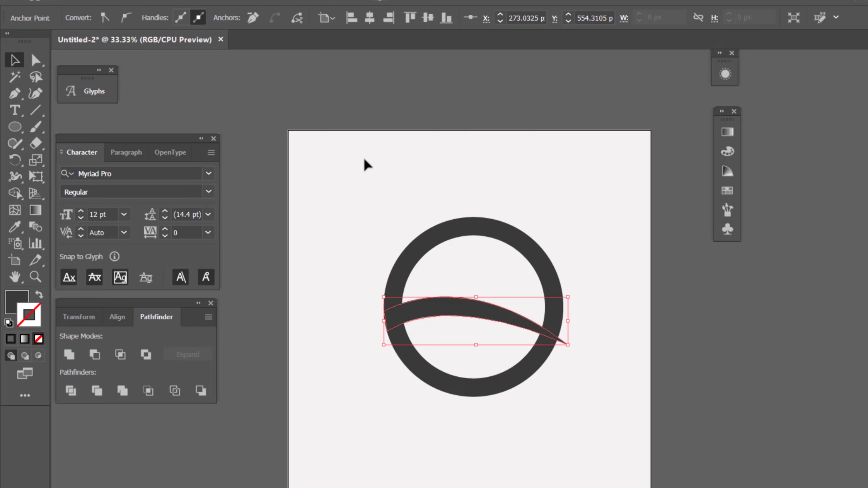
Select the ring and swoosh, remove the ring's part above the swoosh with the Shape Builder tool, and deselect the artwork
drag(366, 170, 566, 409)
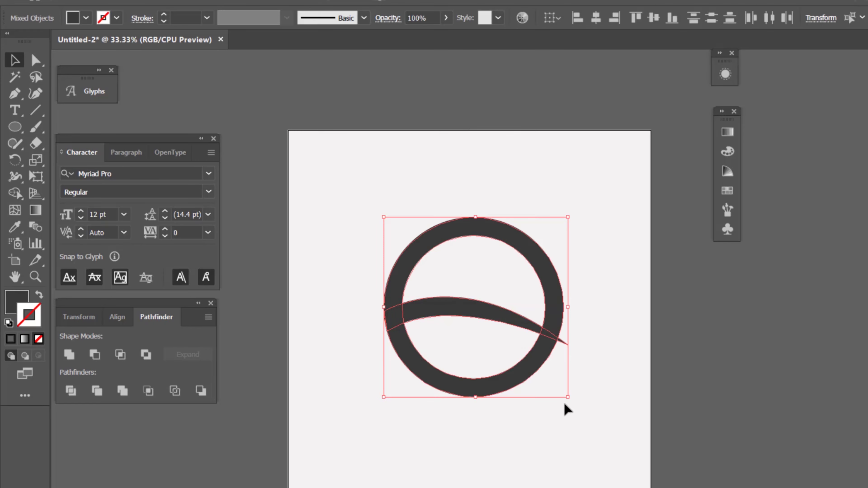
click(20, 196)
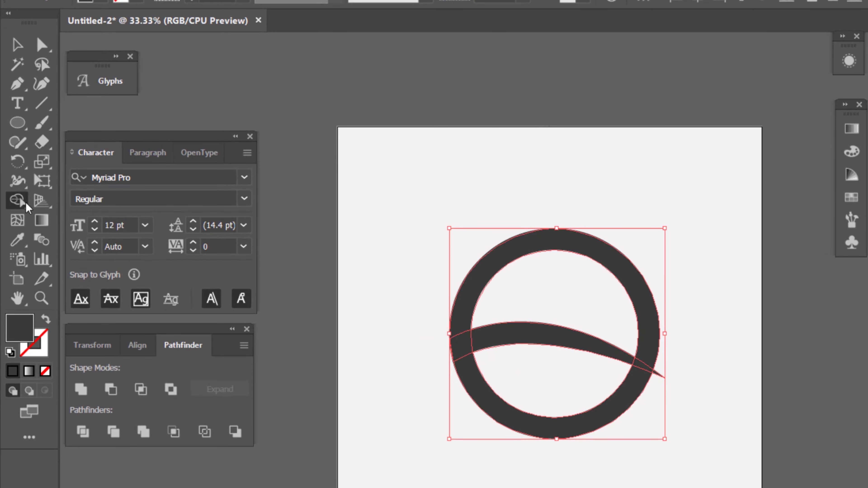
alt+click(477, 289)
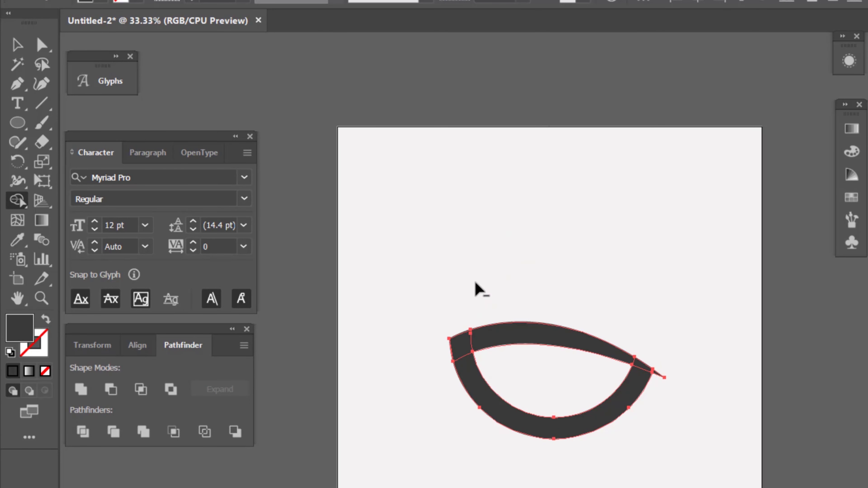
click(15, 47)
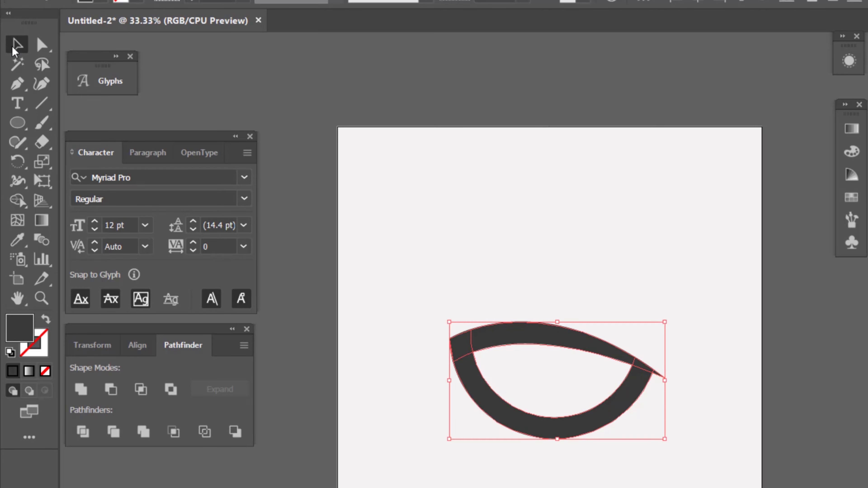
click(477, 206)
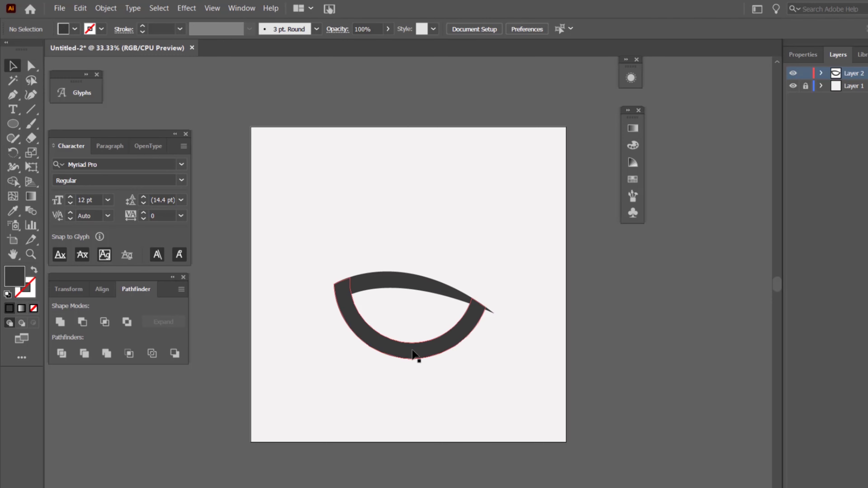
Duplicate the lower arc straight above the swoosh and reflect the copy across the vertical axis
click(413, 355)
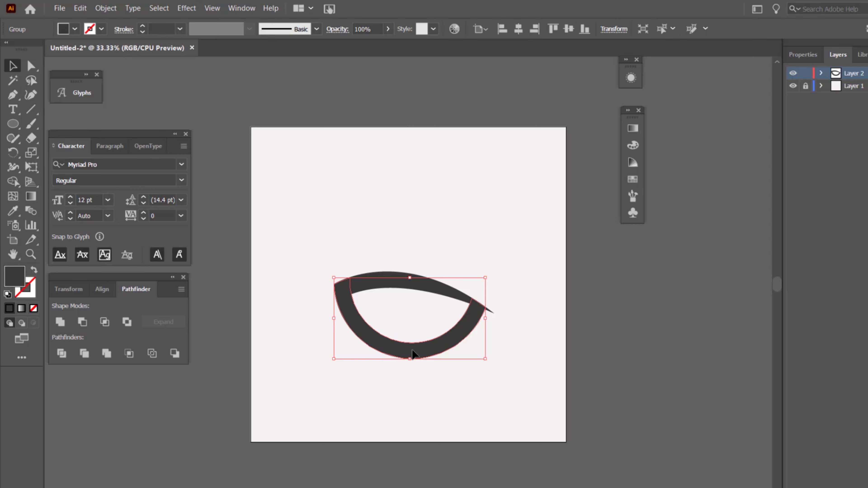
drag(427, 356, 424, 267)
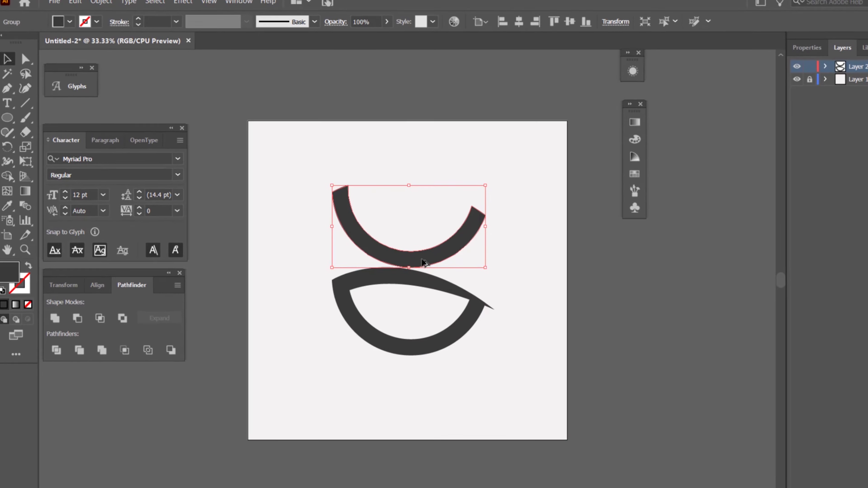
right_click(424, 267)
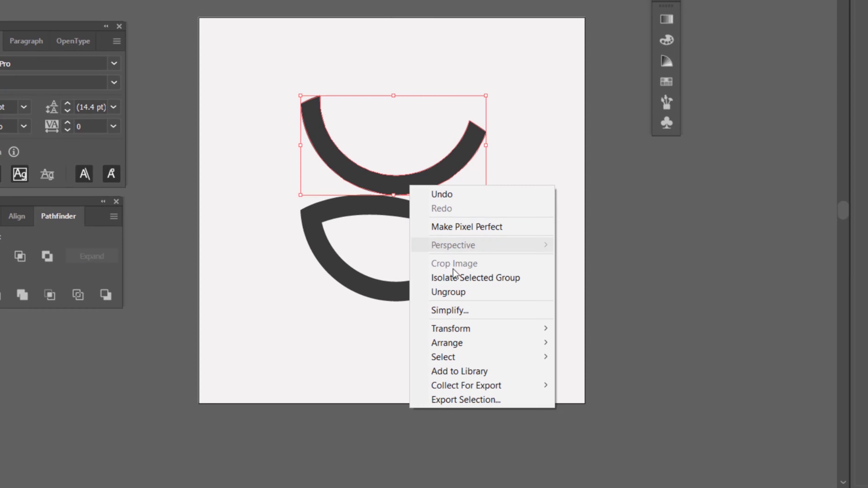
mouse_move(485, 343)
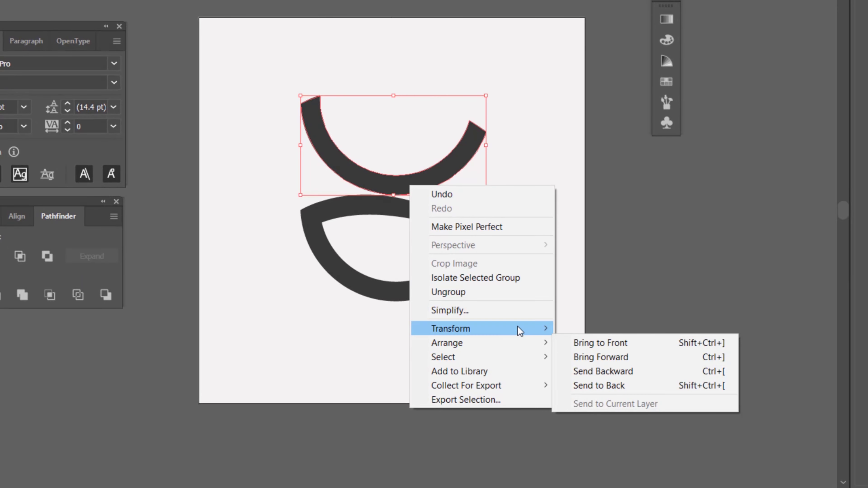
mouse_move(518, 330)
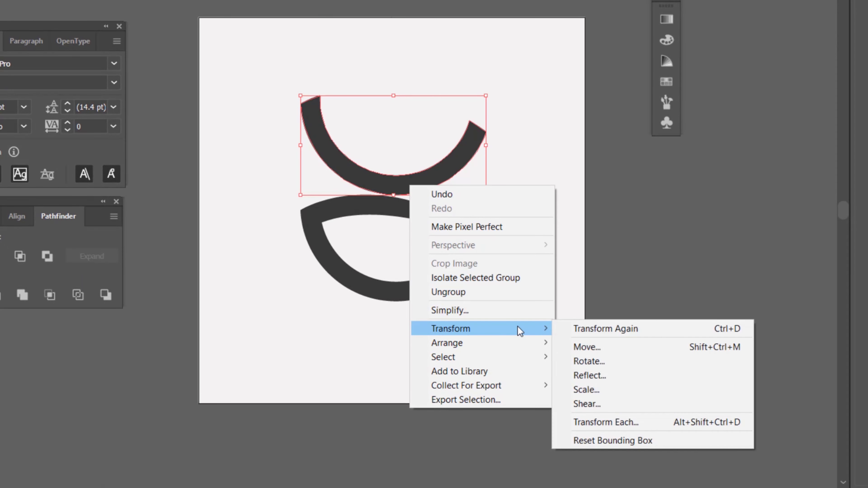
click(585, 375)
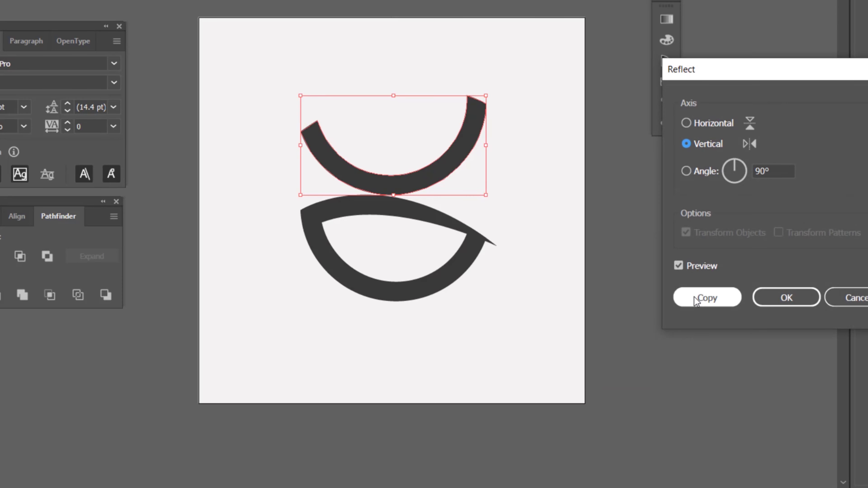
click(782, 297)
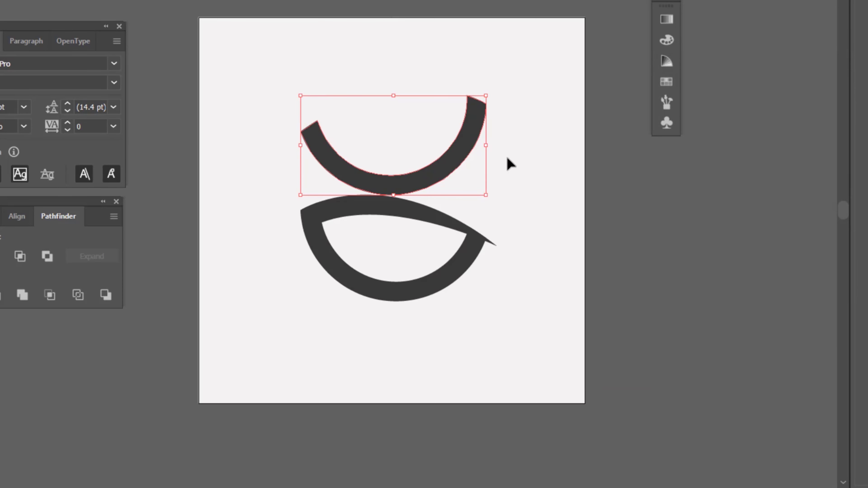
right_click(461, 146)
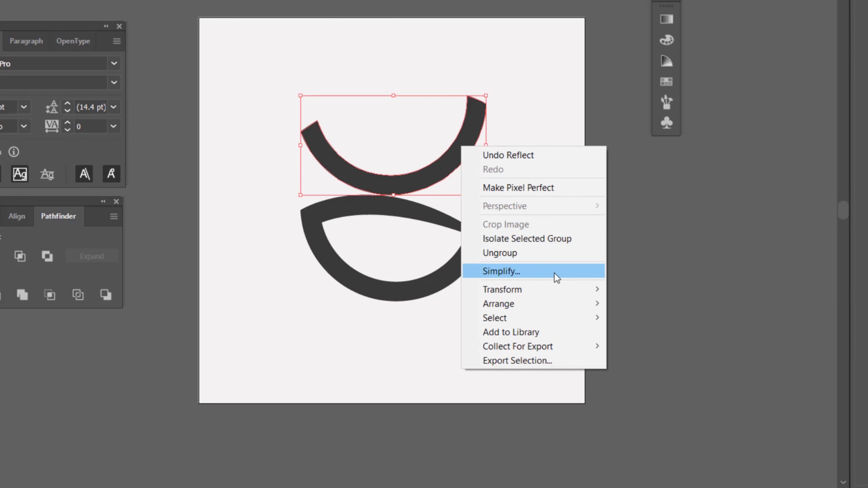
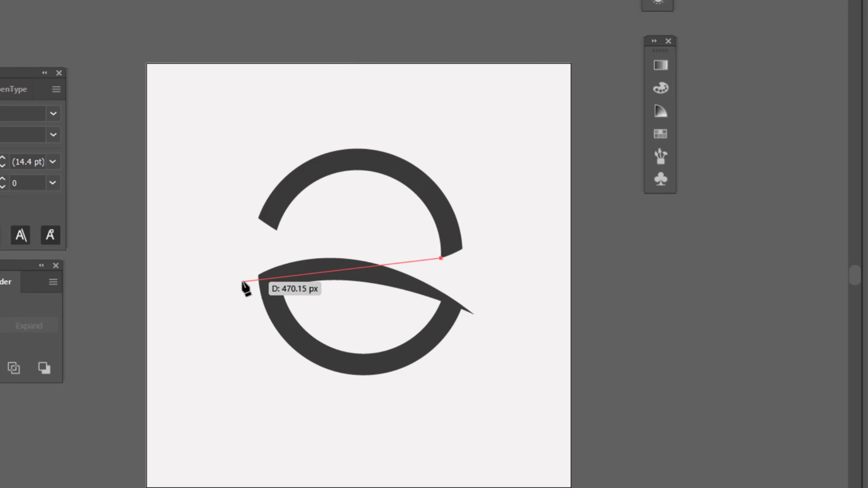
Draw a closed second swoosh with the Pen tool, from the upper arc's right end to a point past the lower shape's left edge
drag(243, 282, 156, 364)
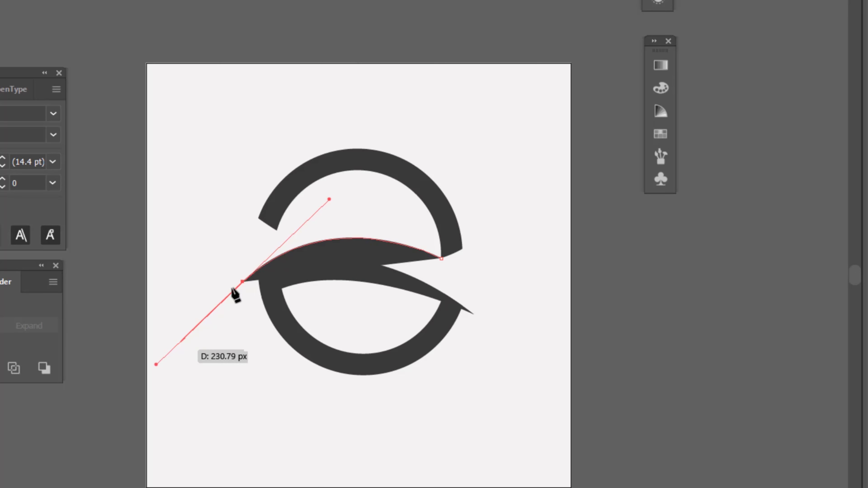
click(242, 282)
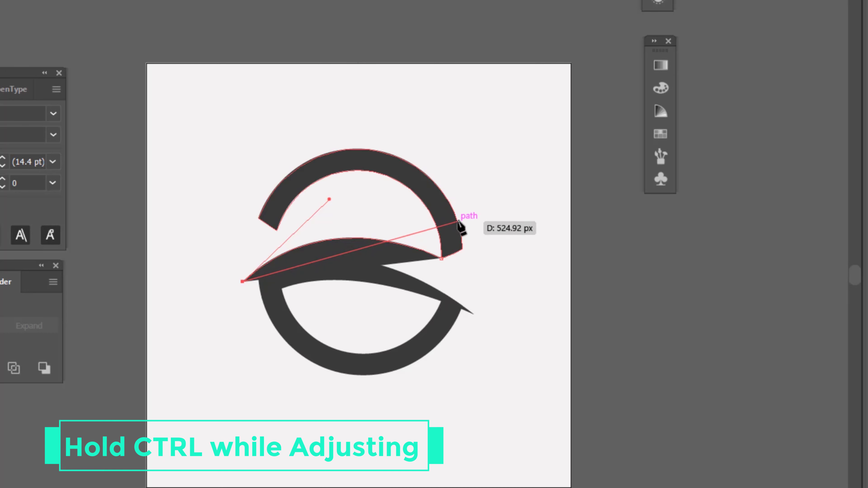
drag(459, 227, 582, 260)
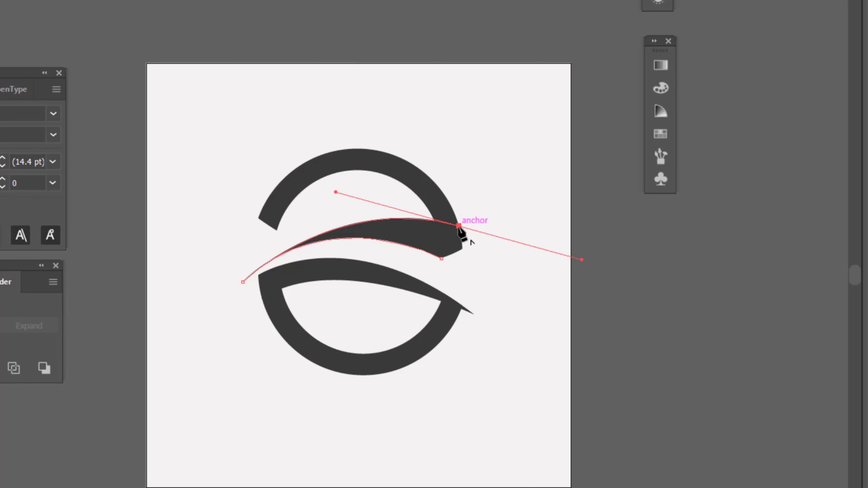
drag(460, 226, 441, 259)
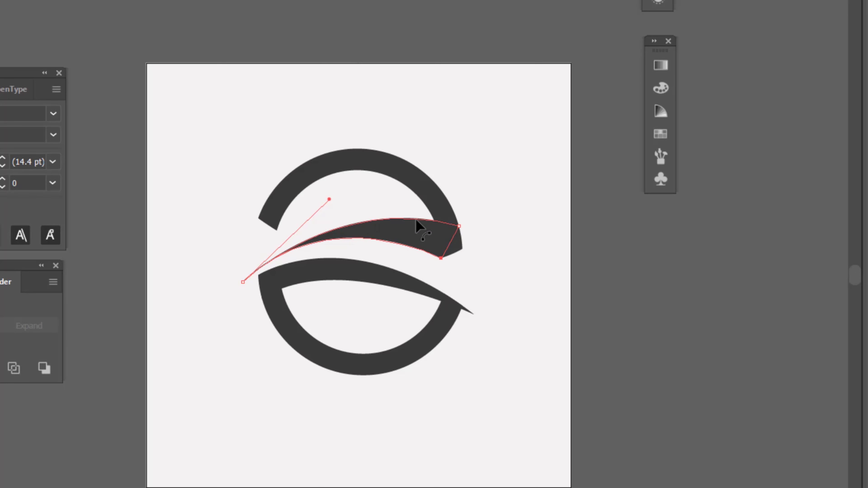
Refine the second swoosh by raising its upper curve and flattening its lower curve with the direction handles
drag(459, 225, 324, 188)
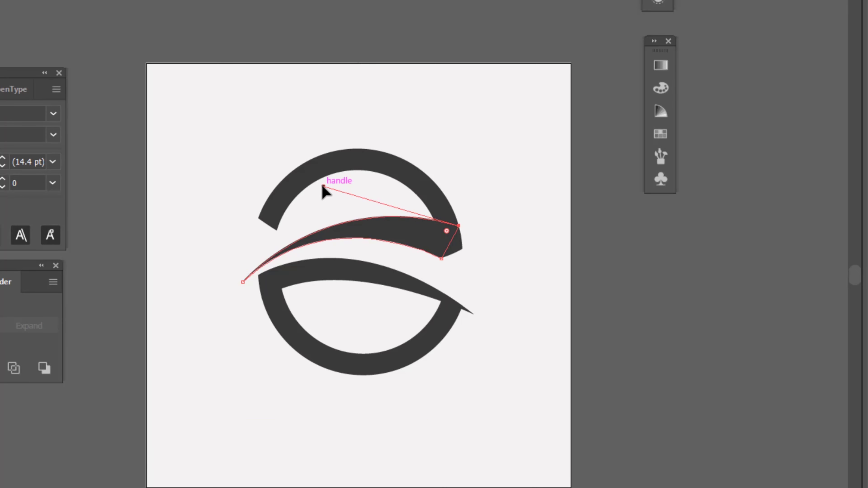
click(442, 260)
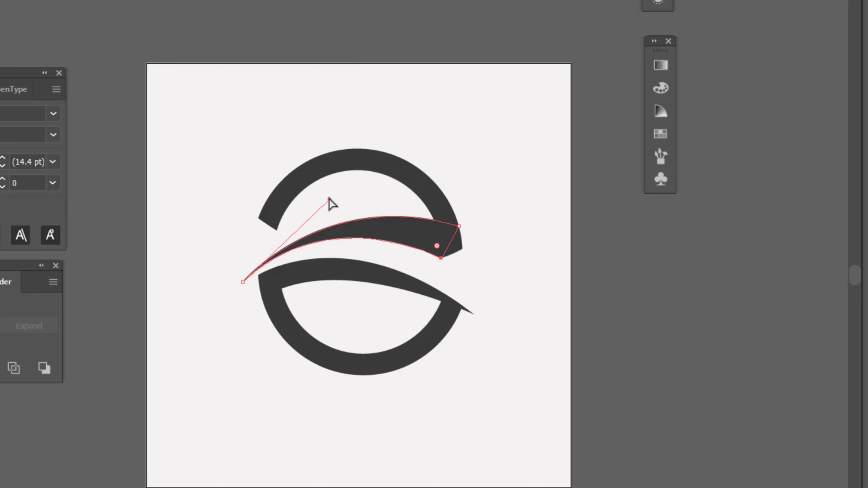
drag(329, 198, 340, 204)
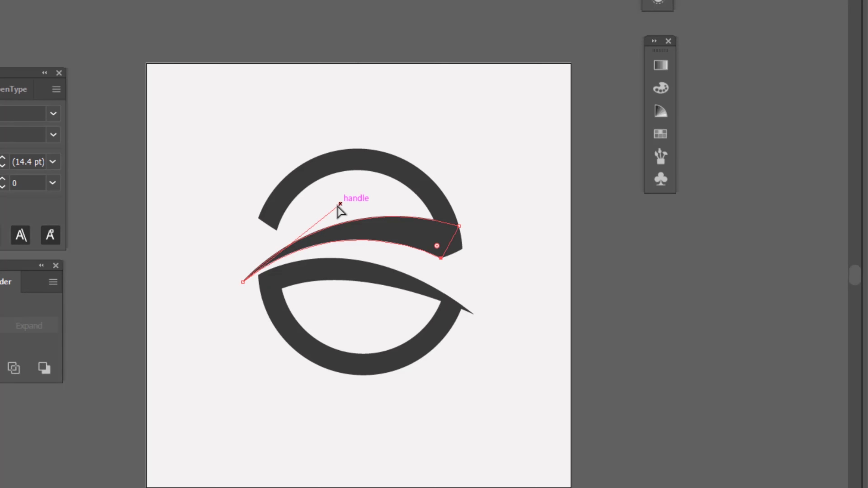
click(459, 226)
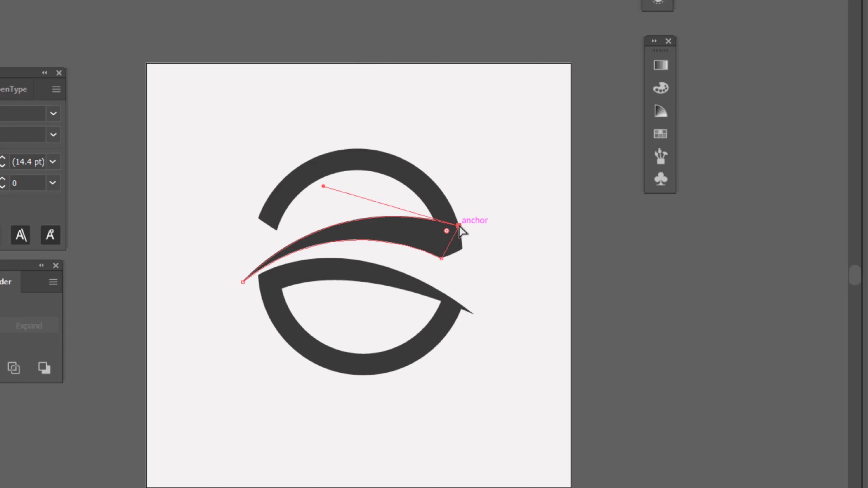
drag(323, 186, 314, 182)
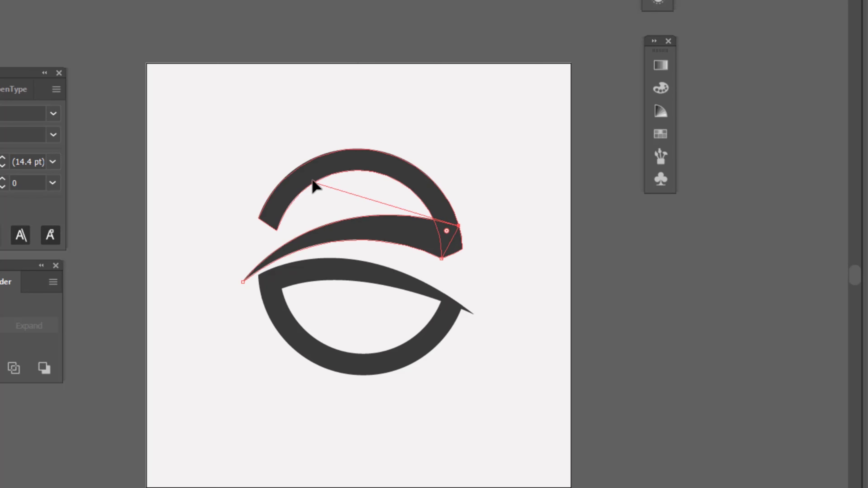
click(442, 259)
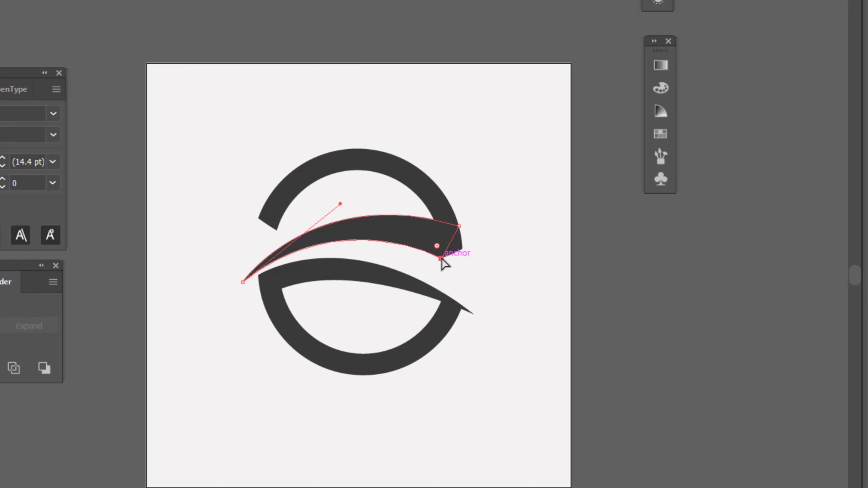
drag(340, 205, 342, 208)
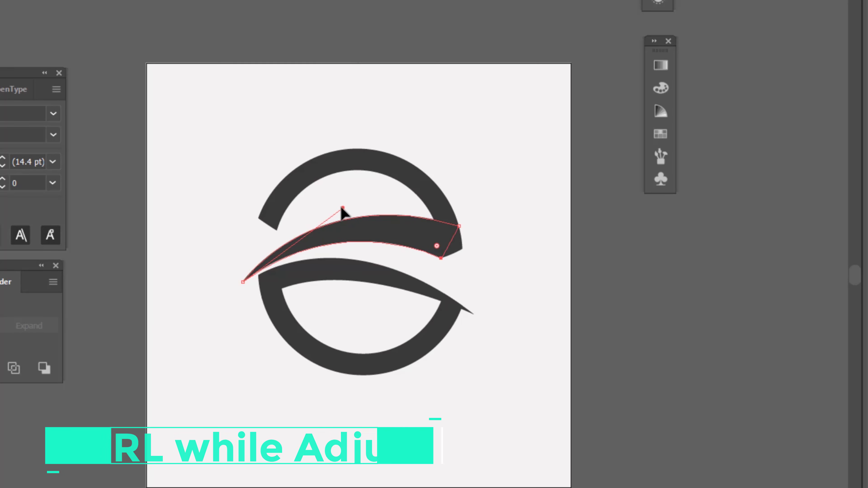
Nudge the second swoosh's upper right anchor slightly so it fits the upper arc's outer edge, and deselect the shape
click(458, 227)
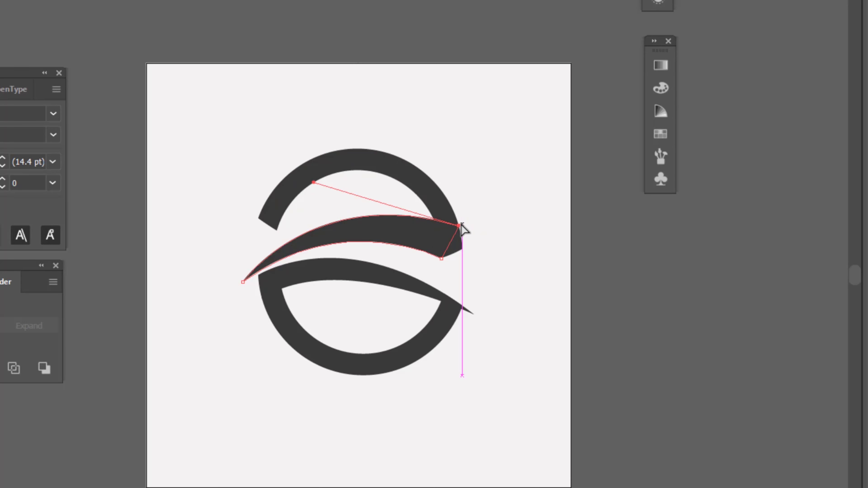
key(ctrl+equal)
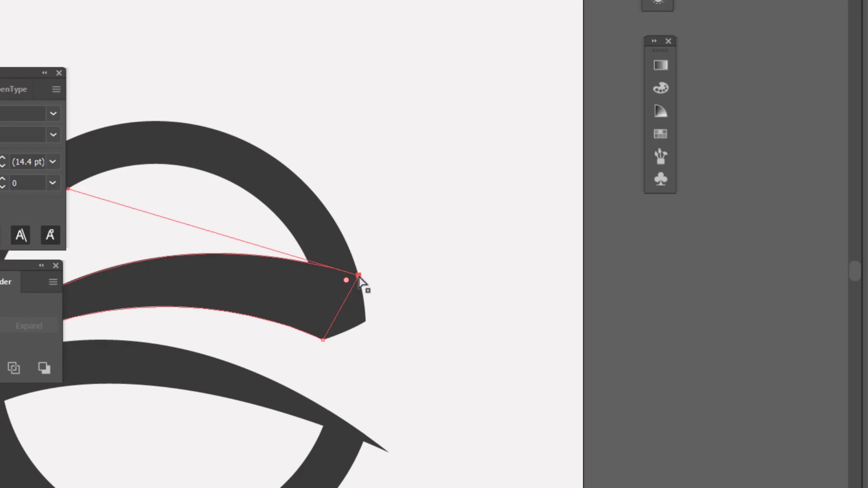
drag(358, 279, 362, 287)
click(401, 258)
key(ctrl+minus)
key(ctrl+minus)
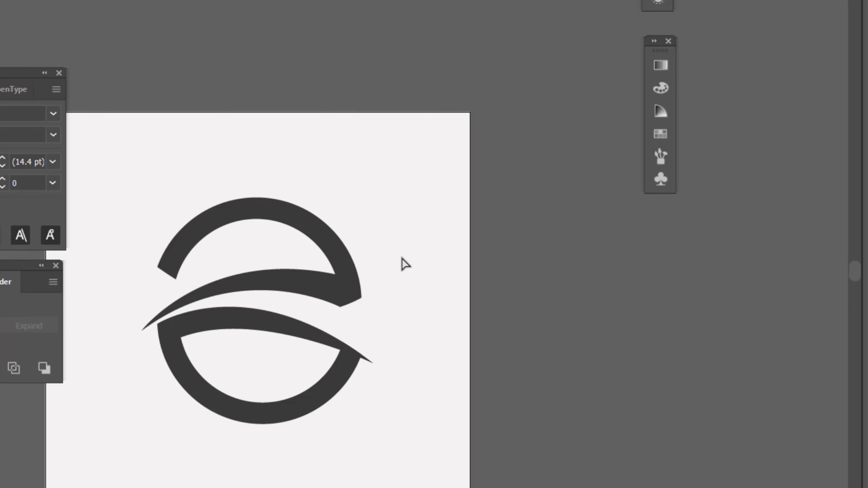
Draw a closed four-sided shape with the Pen tool covering the upper arc's left end, with a slanted upper edge crossing the arc
key(p)
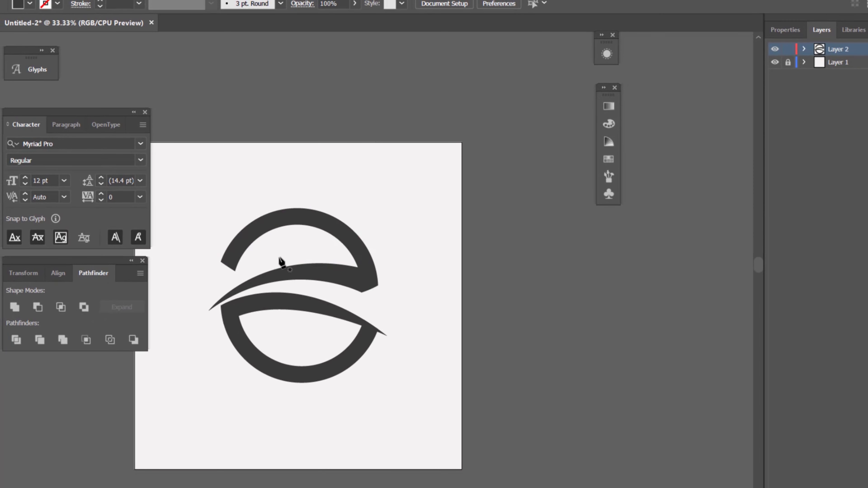
click(213, 250)
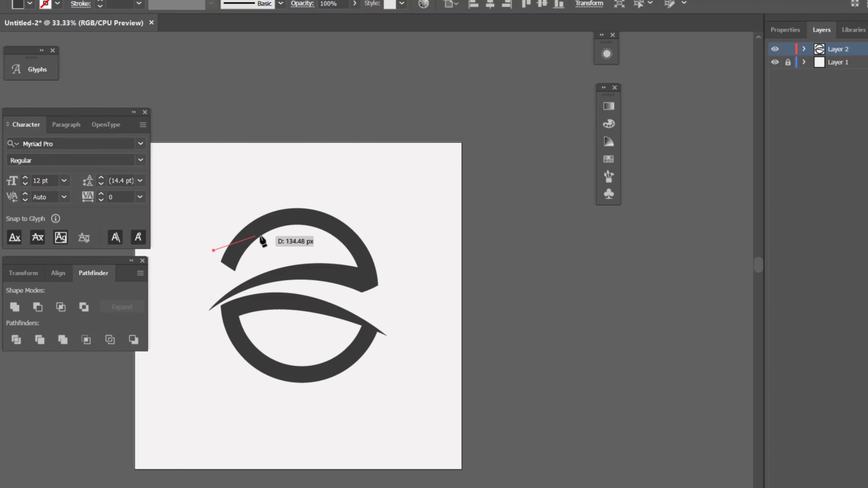
click(272, 234)
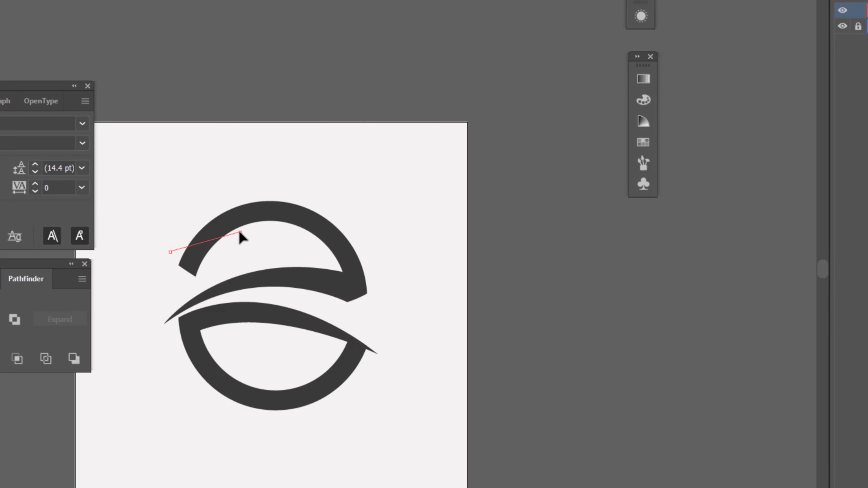
click(201, 286)
click(150, 290)
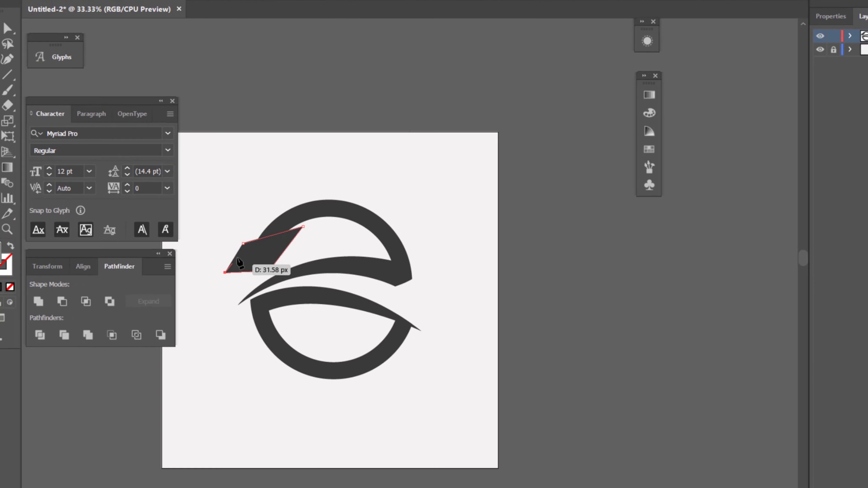
click(260, 241)
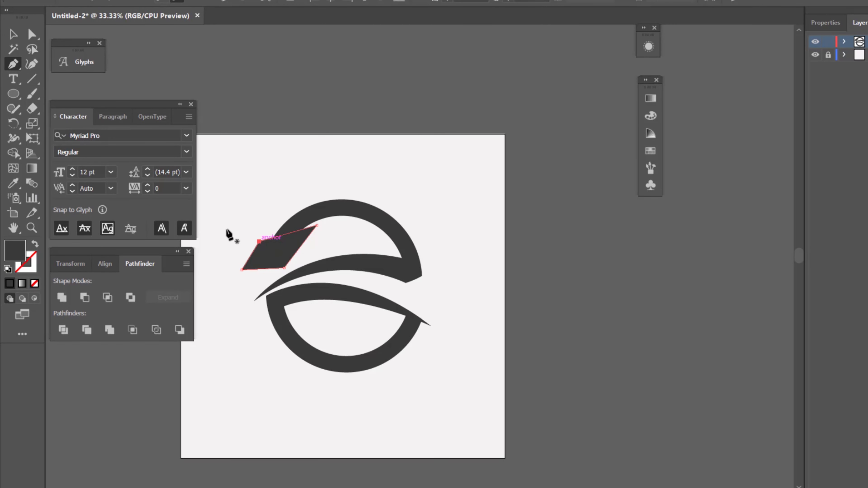
Trim the upper arc's left end to a slanted tip with the Shape Builder tool, removing the four-sided shape and the overlap, and deselect
click(13, 34)
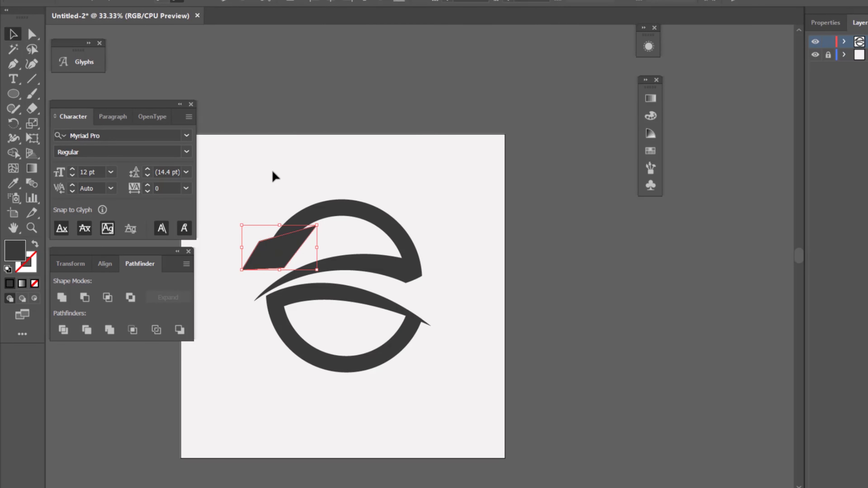
drag(268, 179, 312, 251)
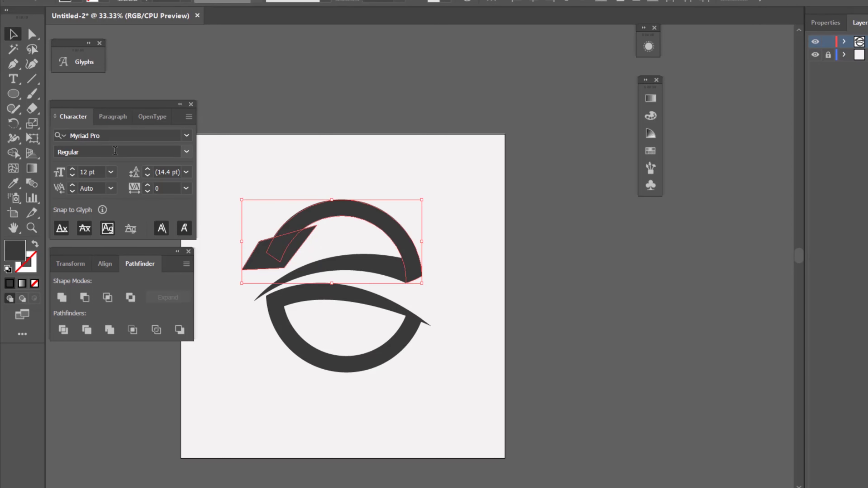
click(11, 156)
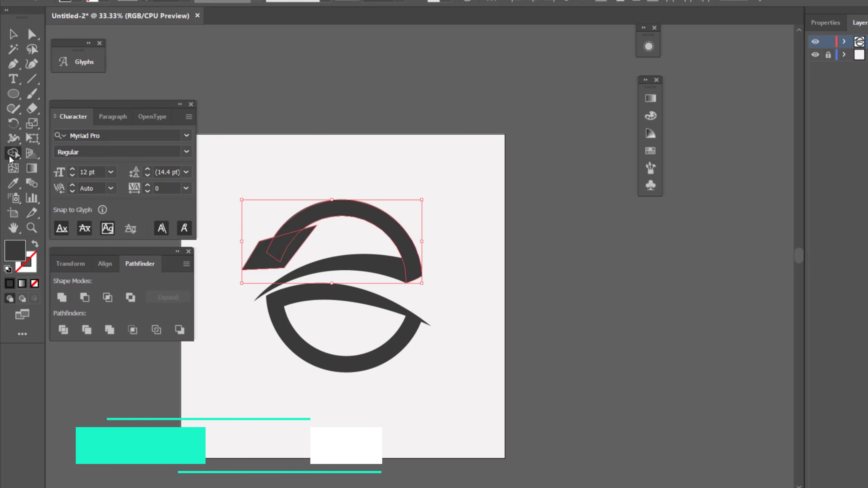
alt+click(257, 263)
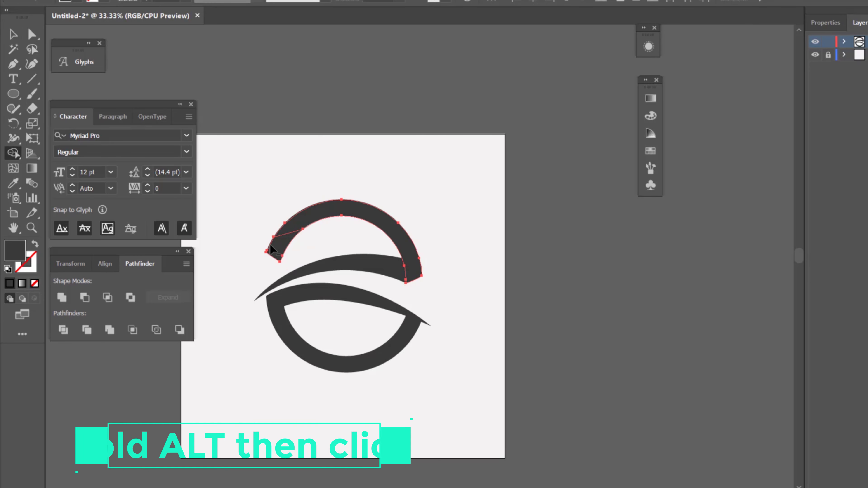
alt+click(281, 243)
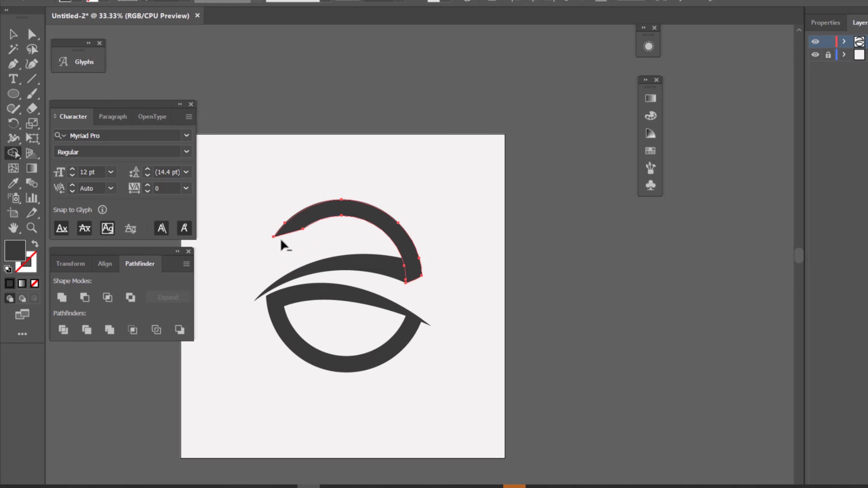
key(v)
click(423, 167)
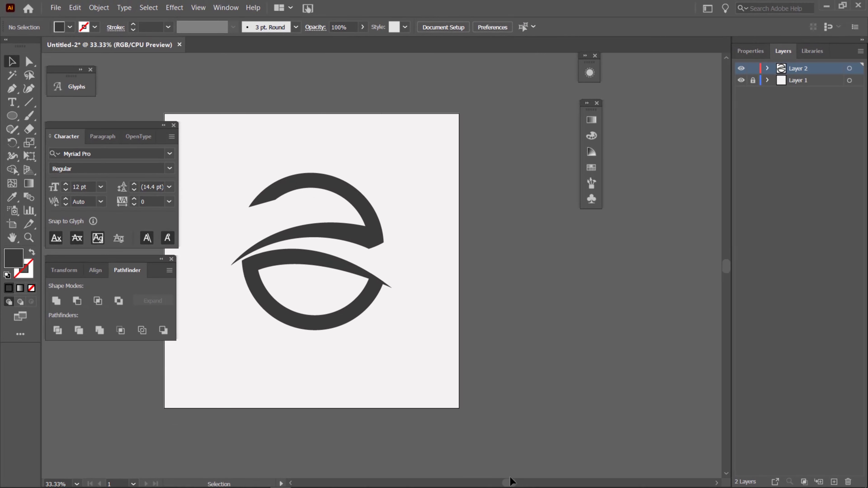
Fill the upper arc with the teal colour 06BABA and deselect it
drag(510, 483, 505, 485)
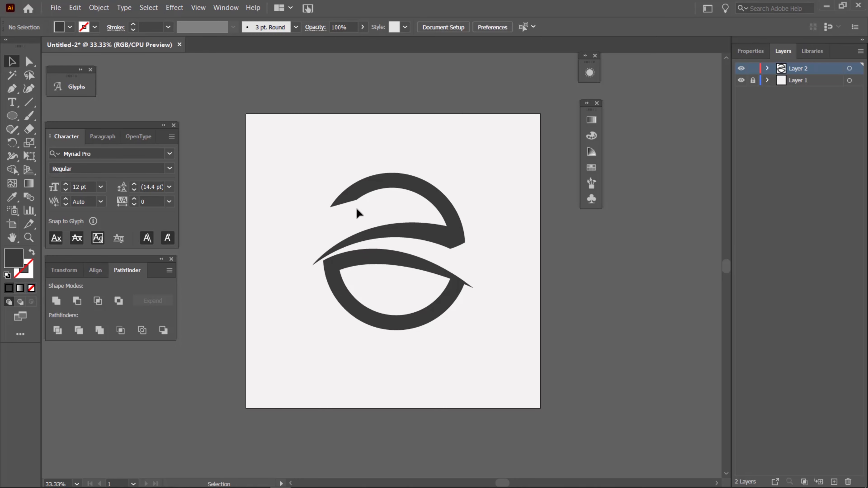
click(379, 189)
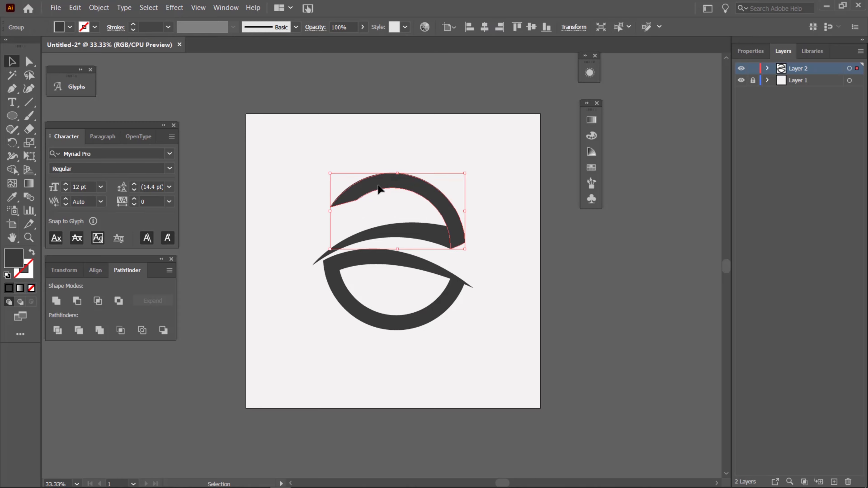
double_click(14, 264)
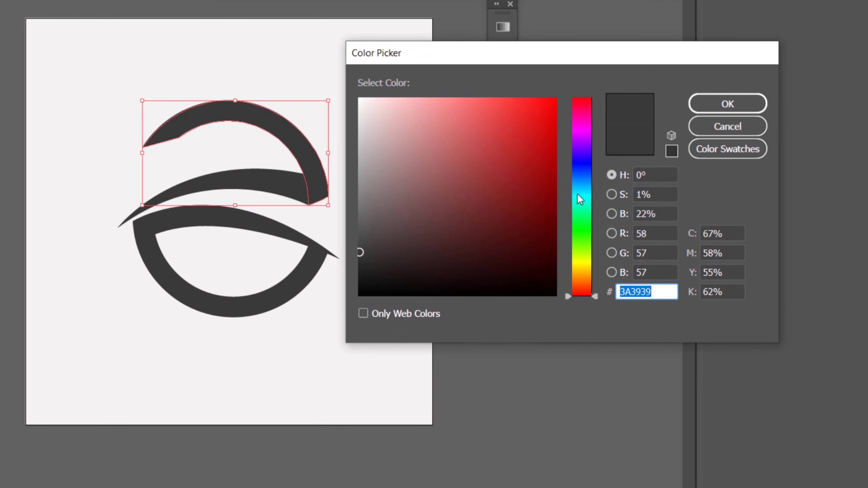
click(580, 199)
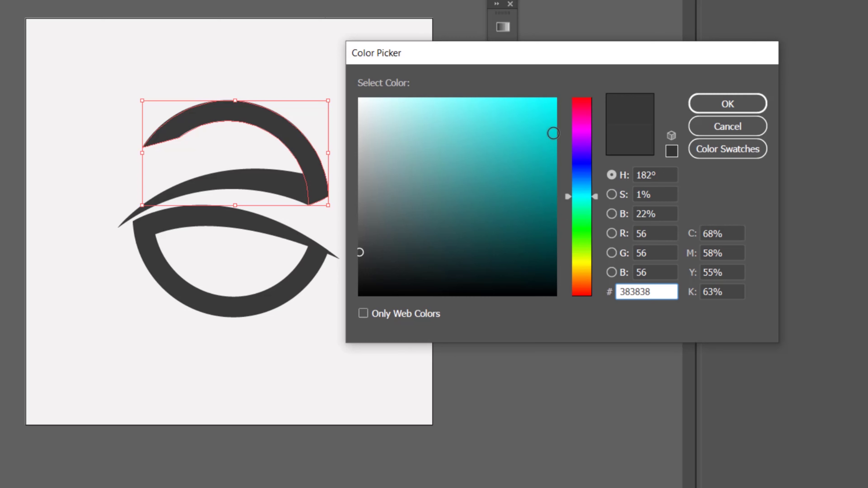
drag(550, 134, 551, 151)
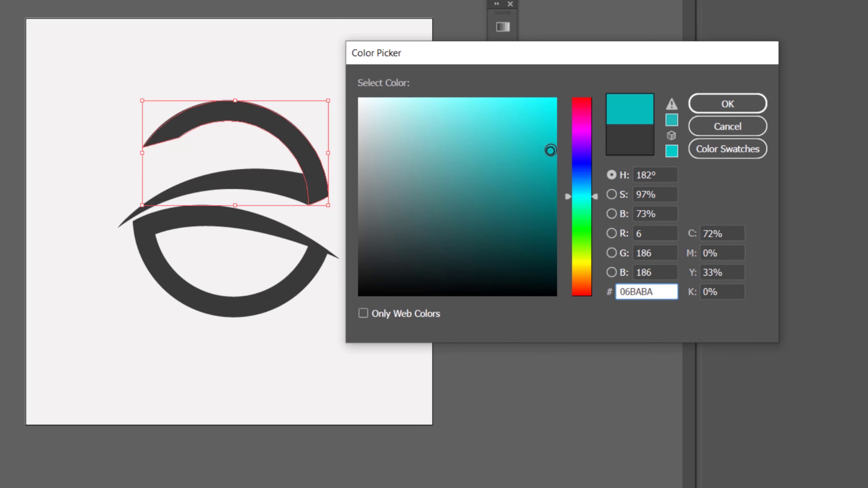
click(699, 109)
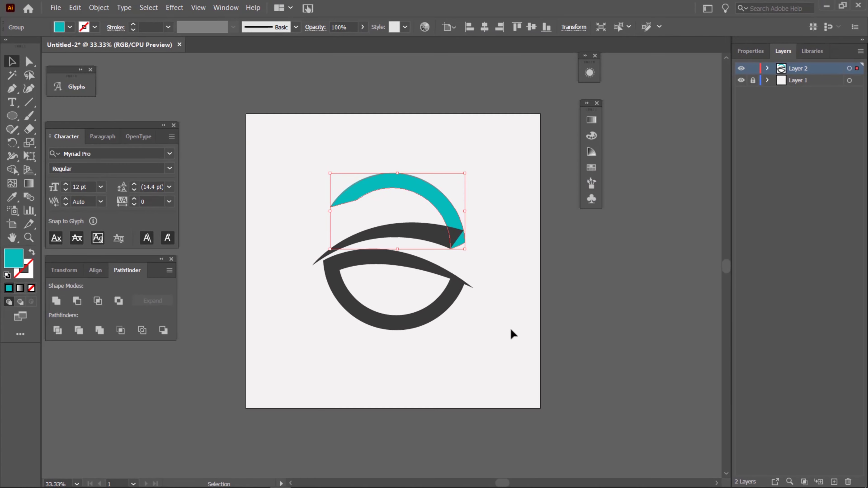
click(512, 334)
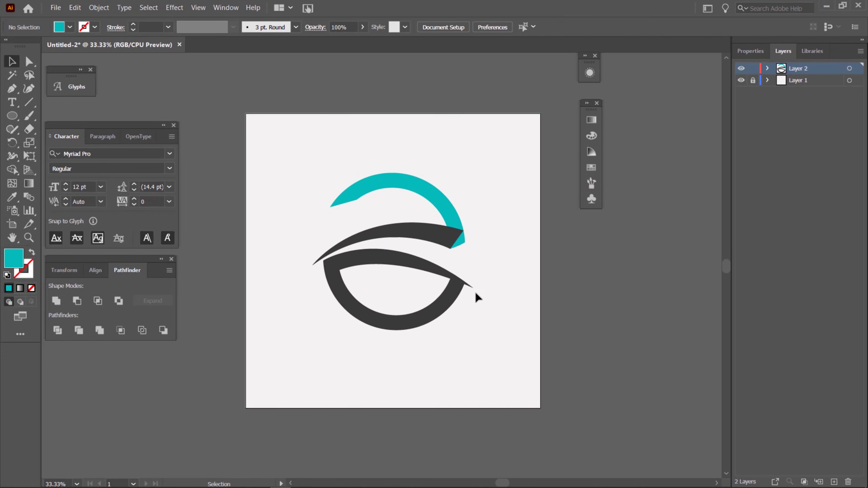
Send the upper dark gray swoosh to the back so it sits behind the teal arc, and deselect it
click(429, 237)
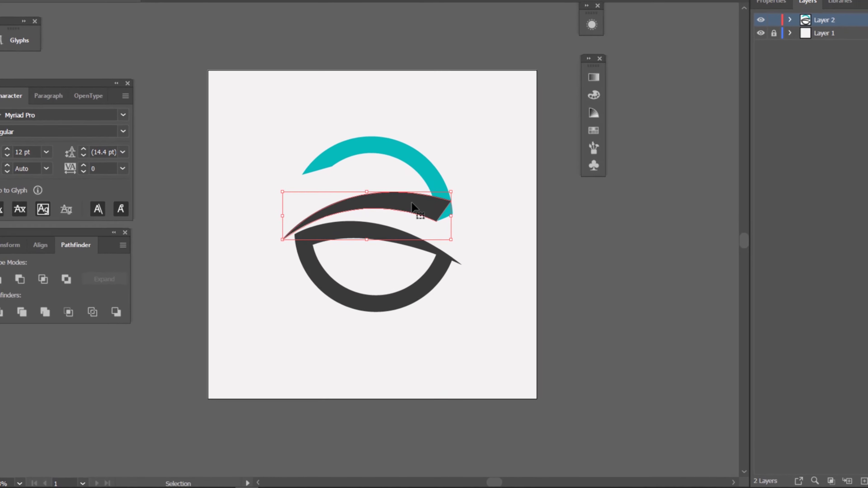
right_click(428, 234)
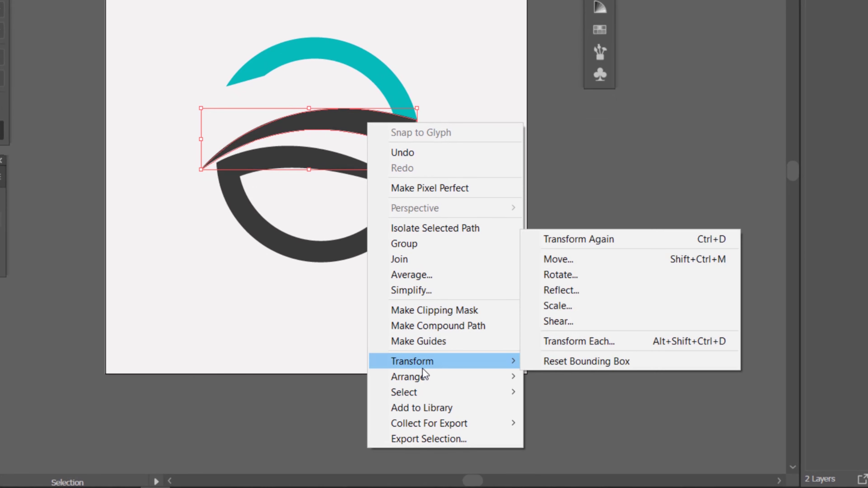
mouse_move(423, 372)
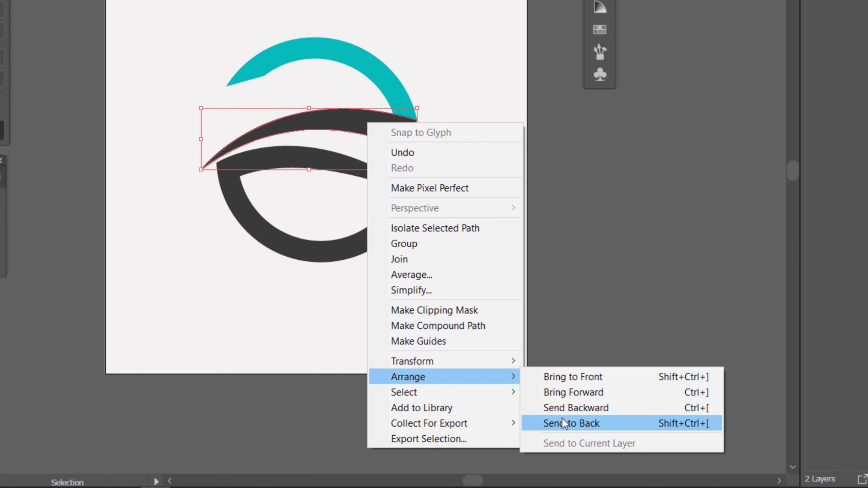
click(562, 417)
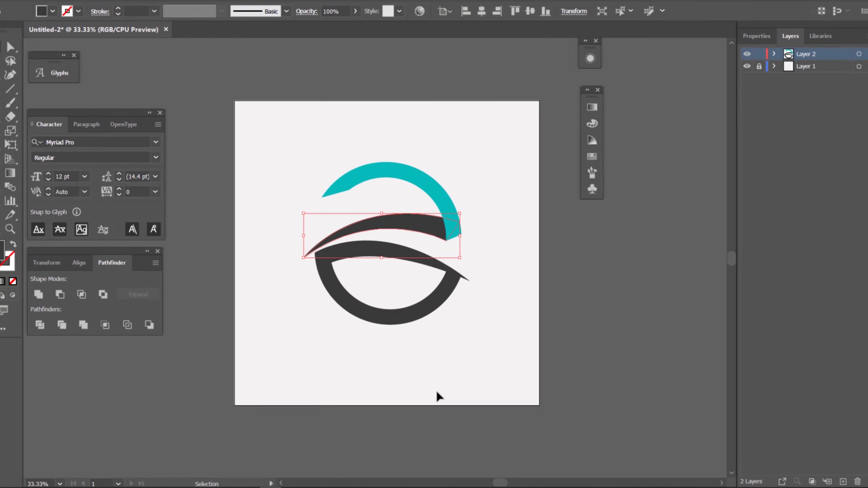
click(438, 396)
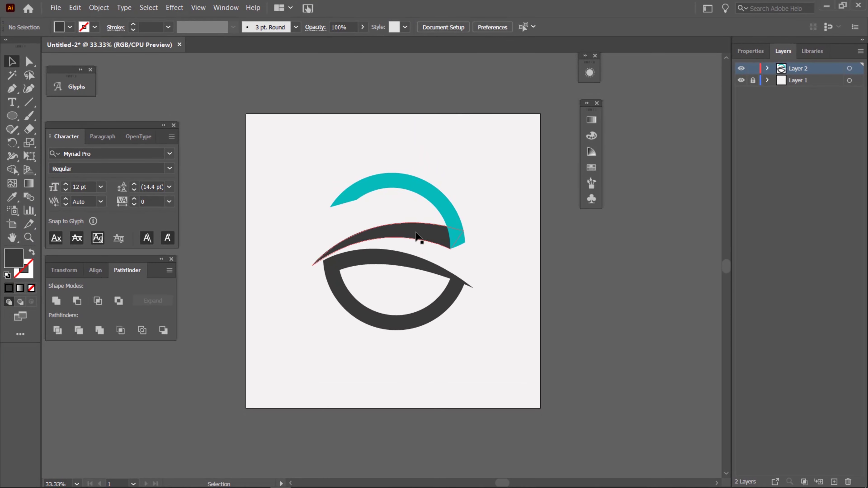
Sample the arc's teal onto the upper swoosh, darken the swoosh's fill to 048985, and deselect it
click(417, 237)
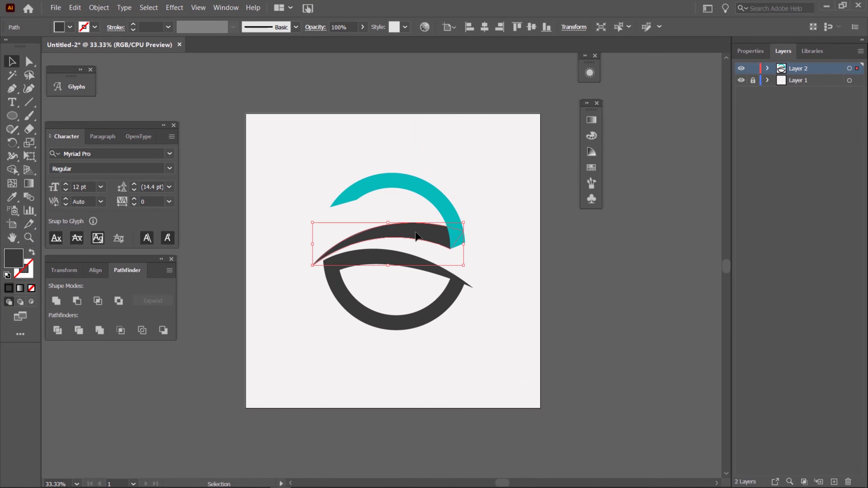
key(i)
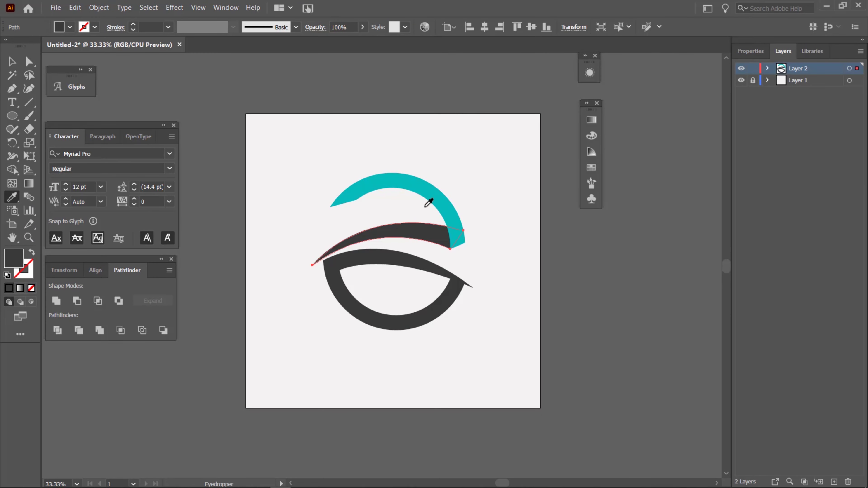
click(428, 195)
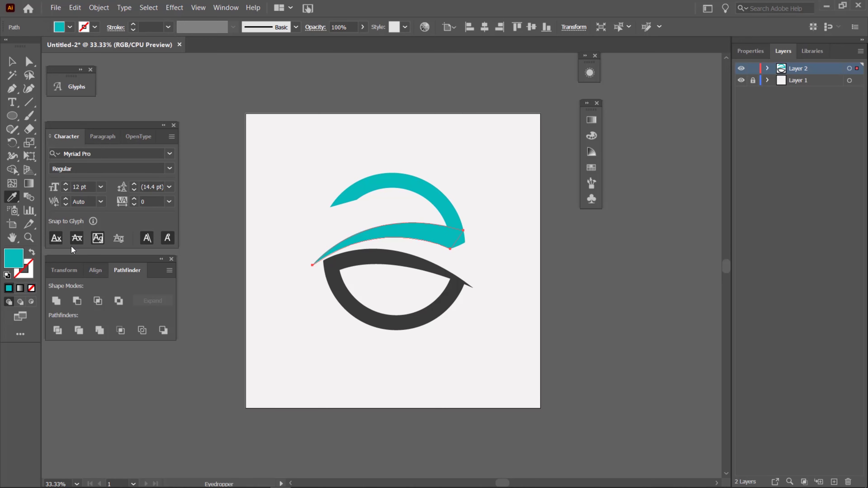
double_click(13, 258)
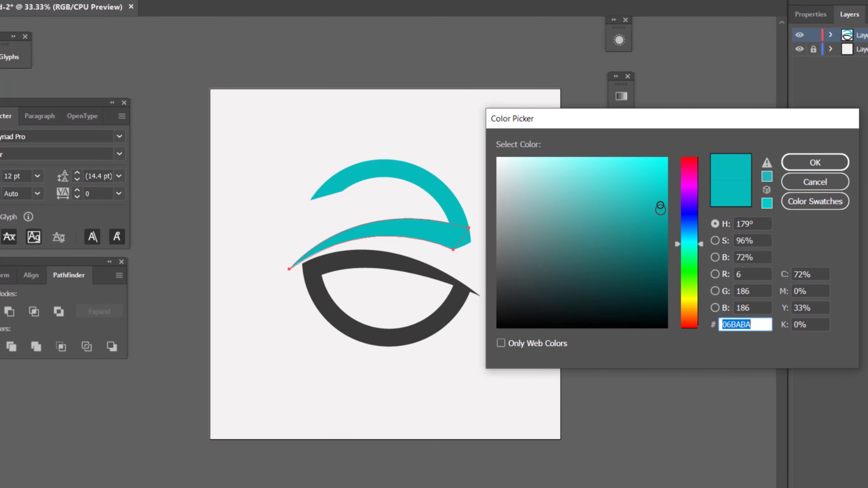
drag(660, 208, 662, 234)
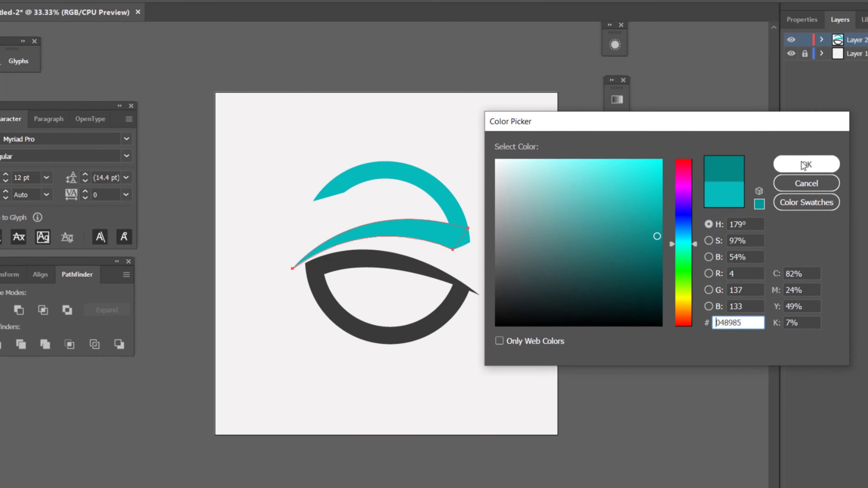
click(815, 163)
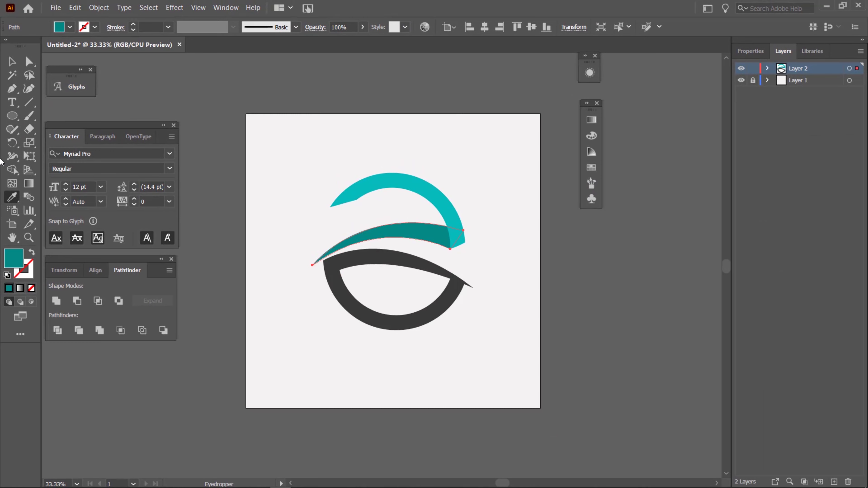
click(10, 61)
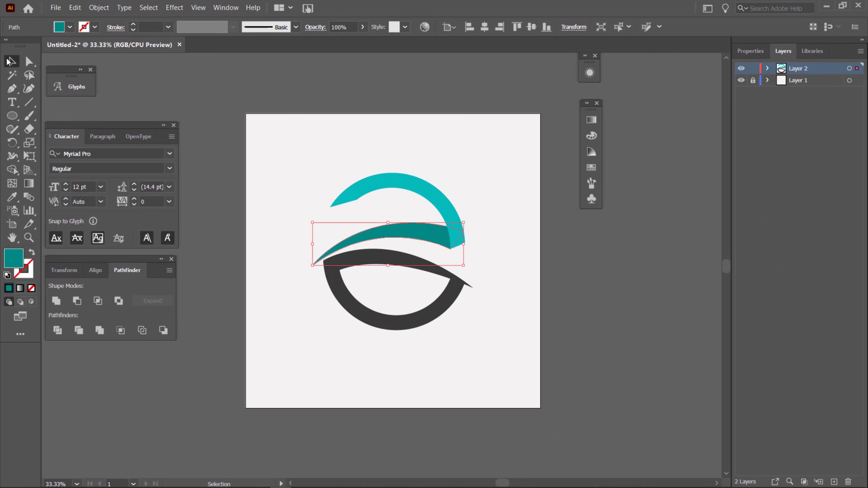
click(323, 347)
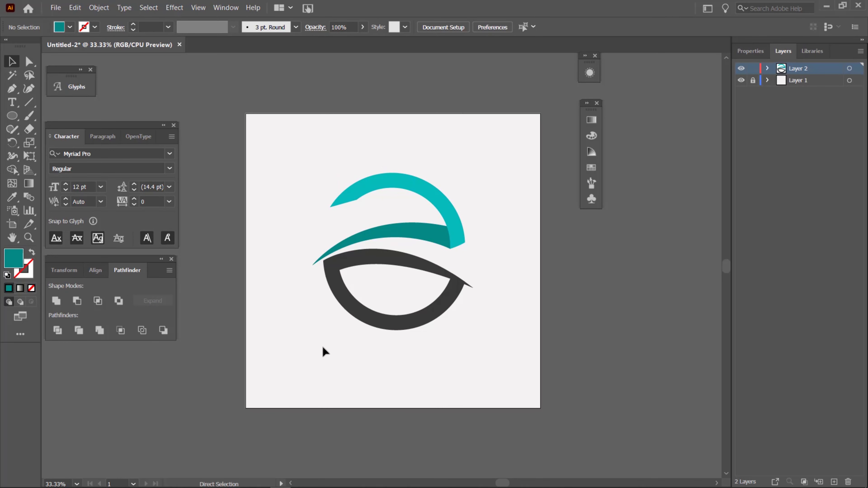
Draw a narrow closed band with curved sides across the upper arc with the Pen tool, from its inner left corner to its outer edge
key(ctrl+plus)
key(ctrl+plus)
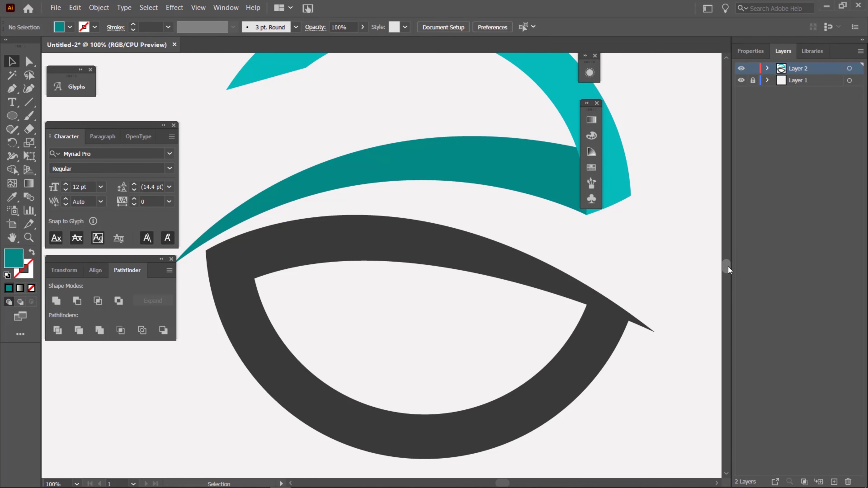
drag(728, 269, 728, 266)
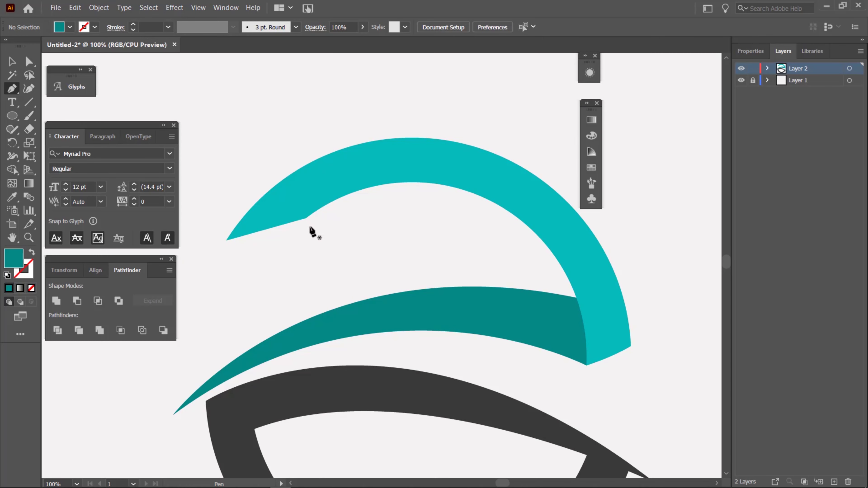
click(306, 218)
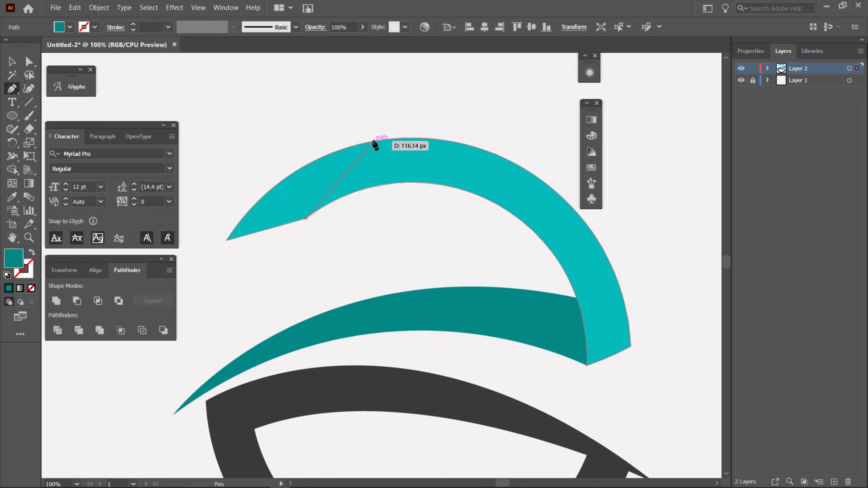
drag(371, 141, 415, 123)
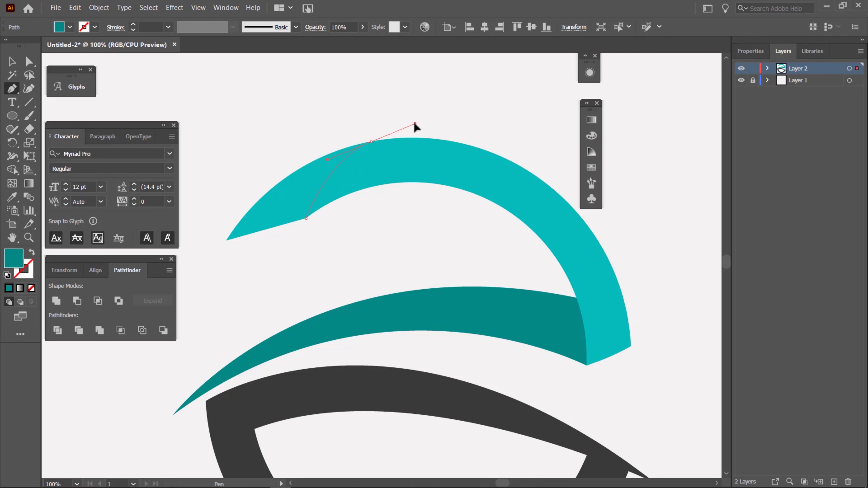
drag(413, 128, 412, 126)
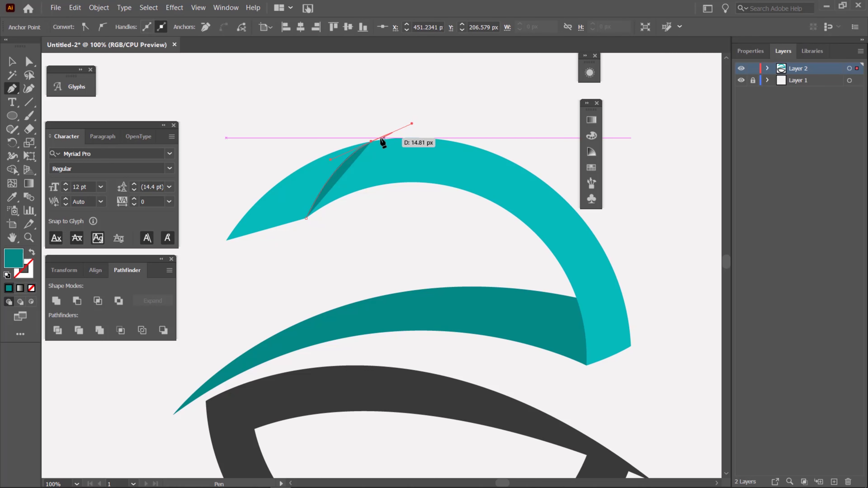
click(371, 141)
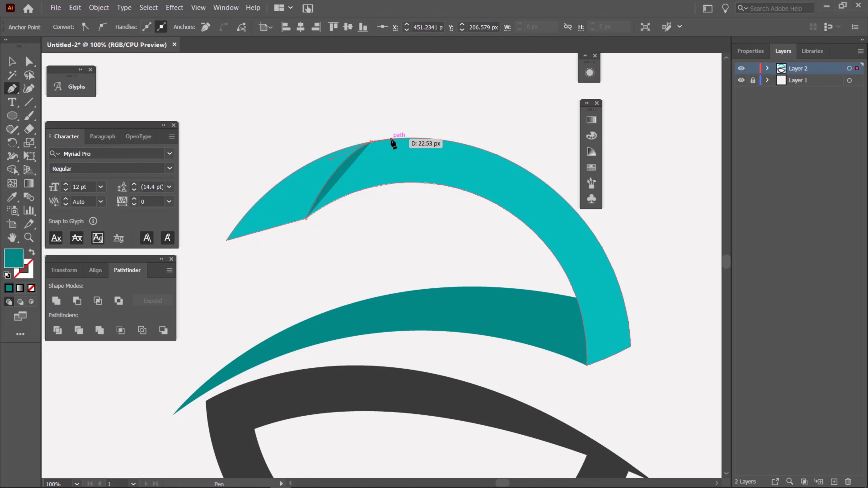
click(391, 138)
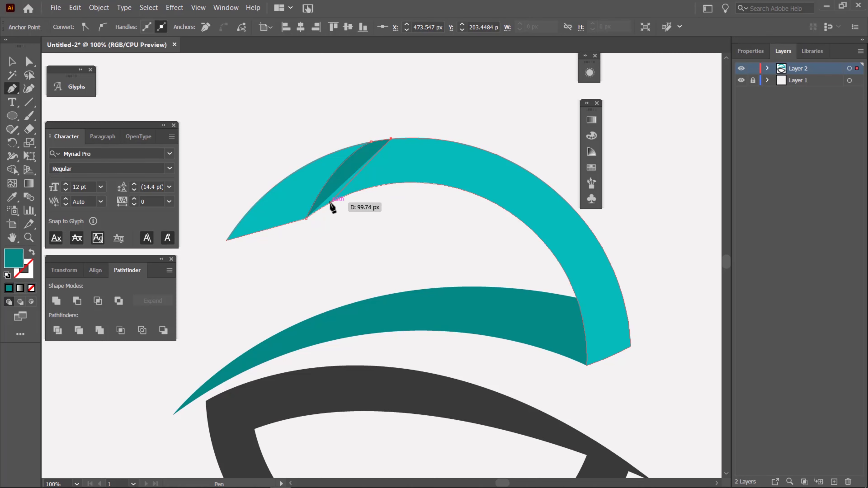
drag(330, 204, 299, 248)
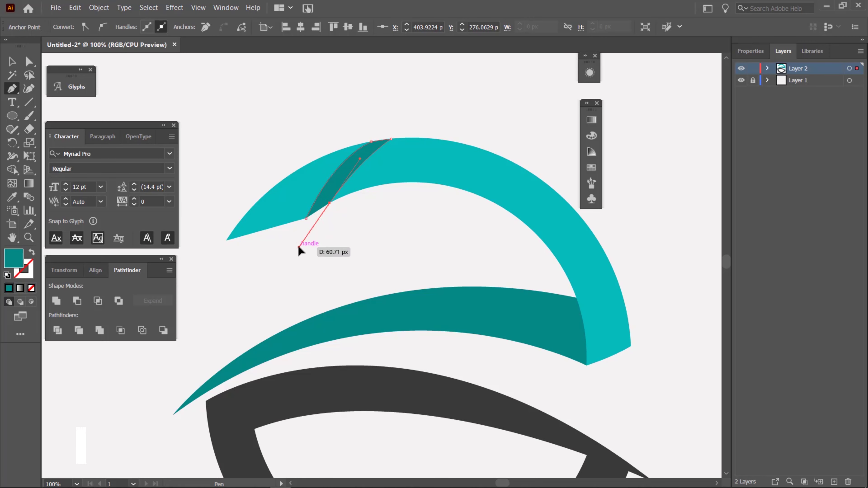
alt+click(329, 203)
click(305, 218)
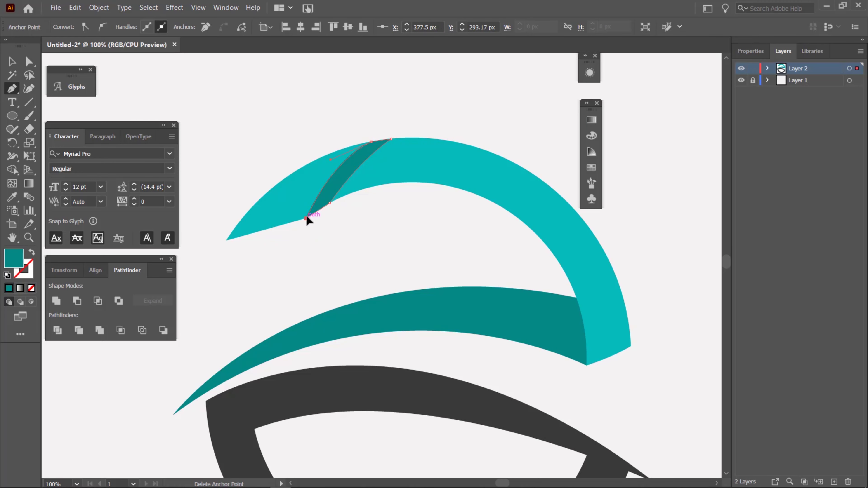
Adjust the curve handles on both sides of the narrow band so its edges bend smoothly across the upper arc, and deselect it
key(ctrl+equal)
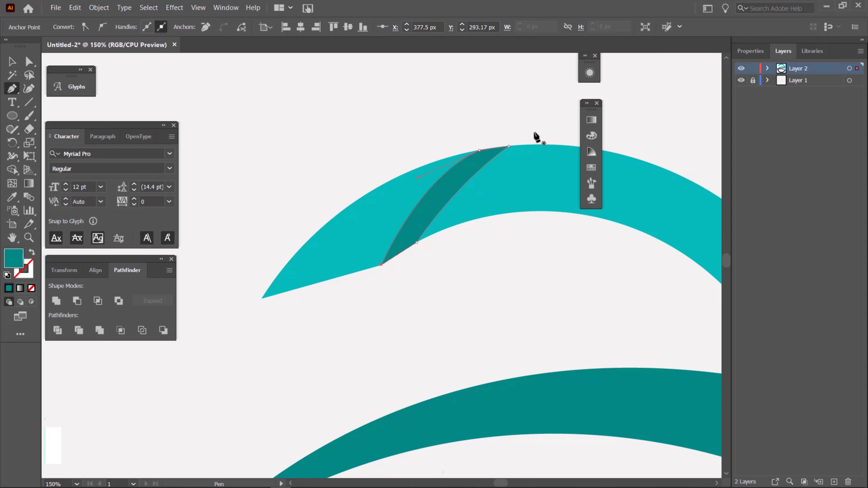
key(ctrl)
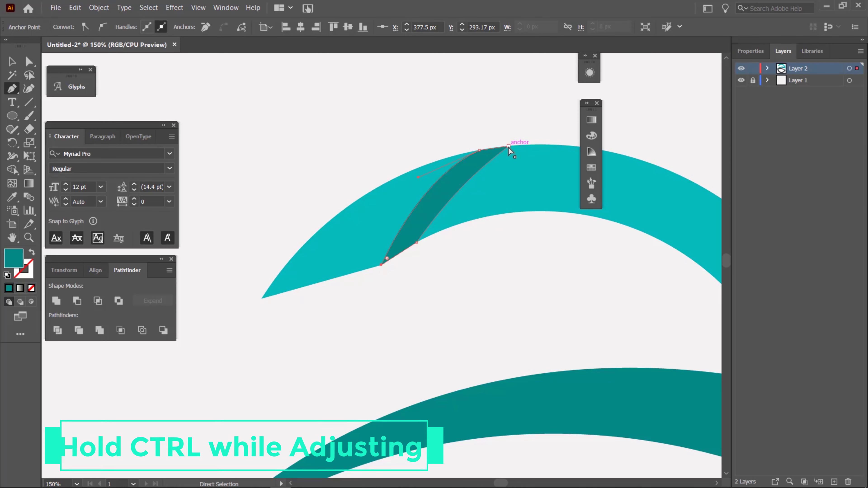
drag(506, 146, 423, 187)
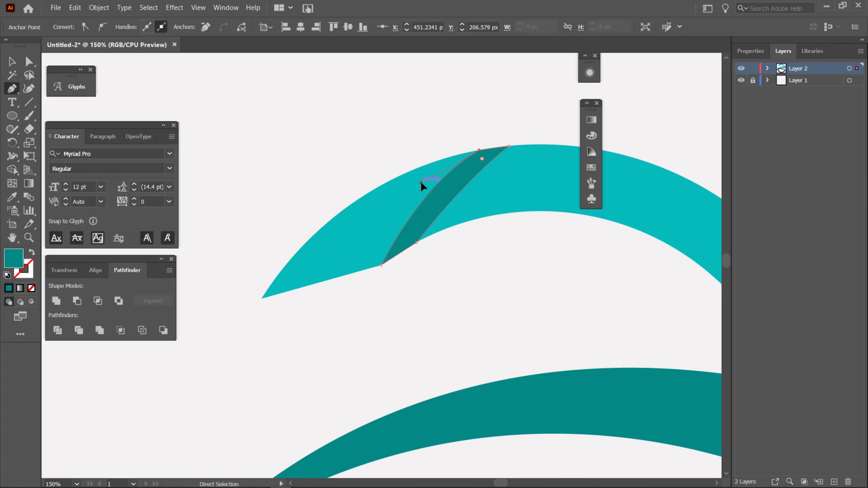
ctrl+click(416, 242)
drag(468, 177, 473, 165)
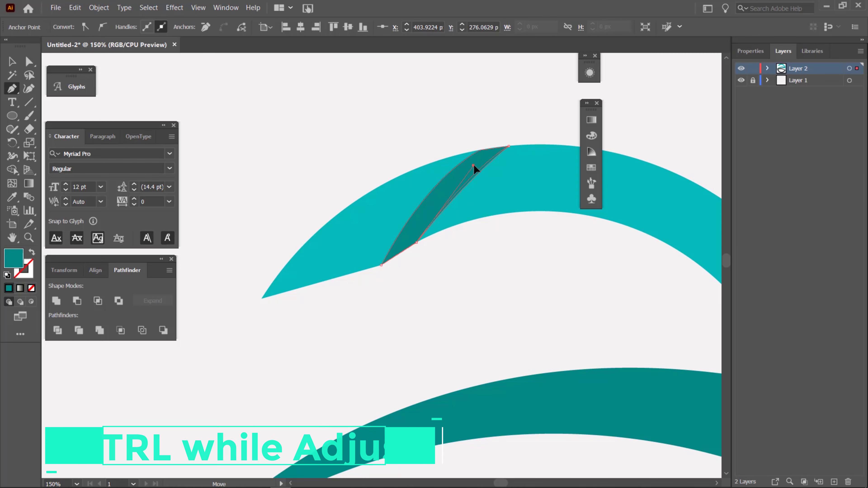
ctrl+click(470, 272)
Cut the narrow band out of the upper arc with the Shape Builder tool, removing leftover slivers at its ends, and deselect the arc
click(13, 64)
drag(340, 132, 525, 283)
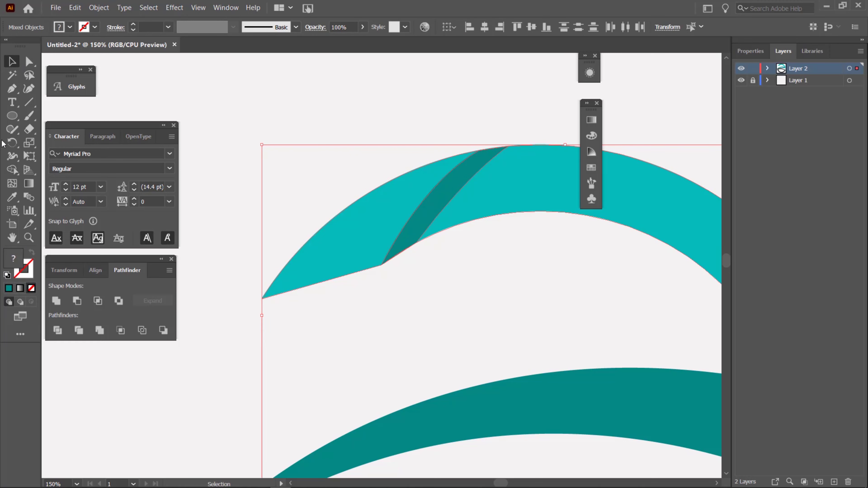
click(12, 169)
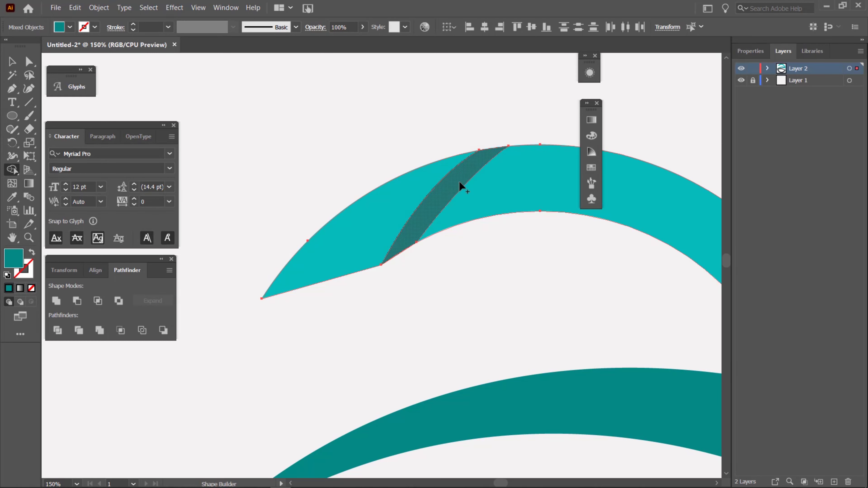
mouse_move(405, 282)
mouse_down()
mouse_move(415, 230)
mouse_move(430, 212)
mouse_up()
drag(493, 147, 500, 136)
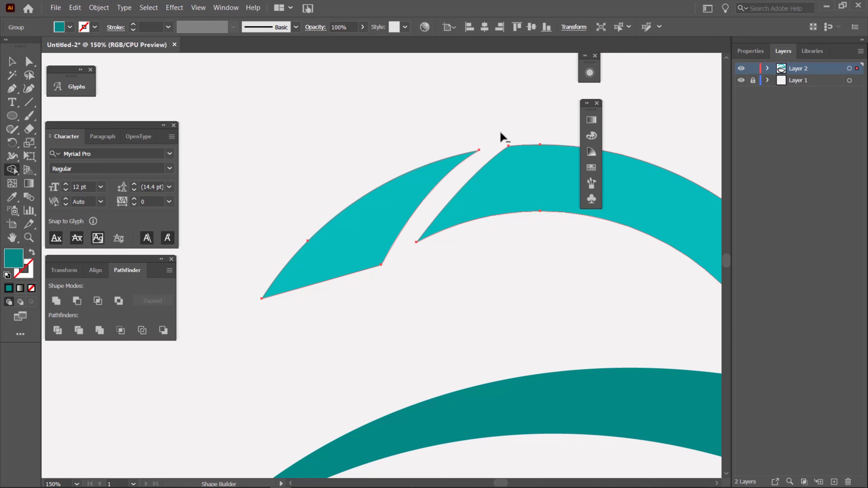
key(ctrl+minus)
key(ctrl+minus)
key(ctrl+minus)
key(ctrl+minus)
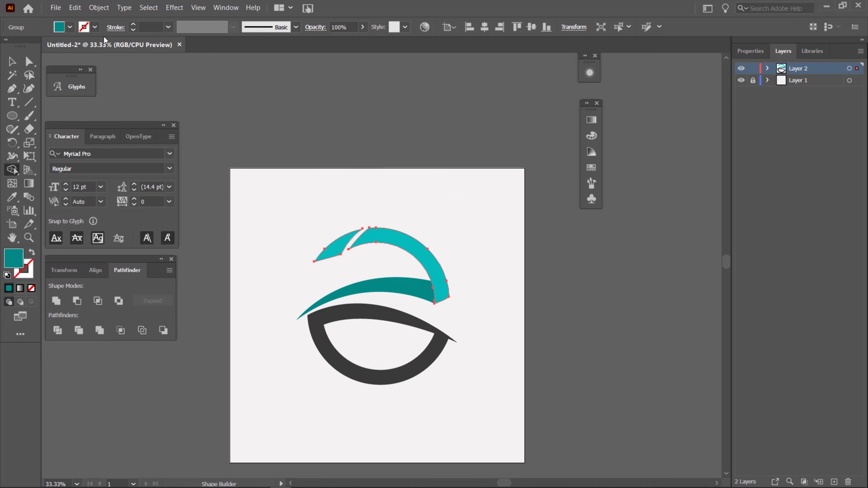
click(11, 63)
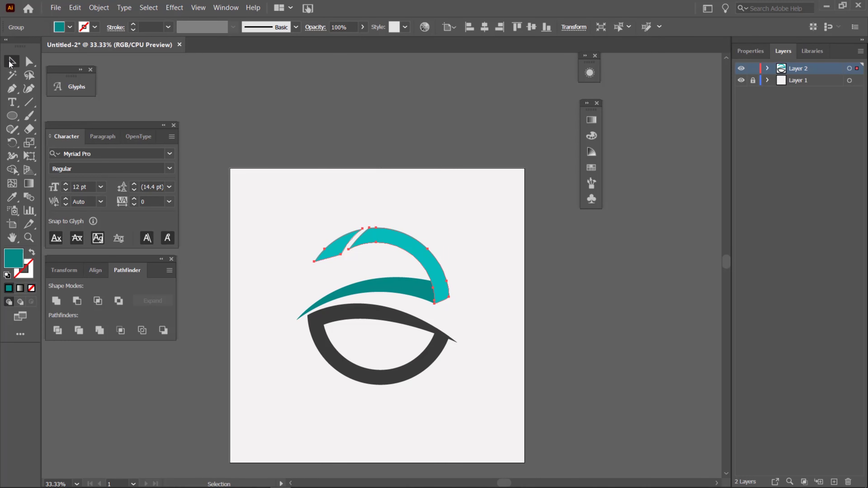
click(312, 187)
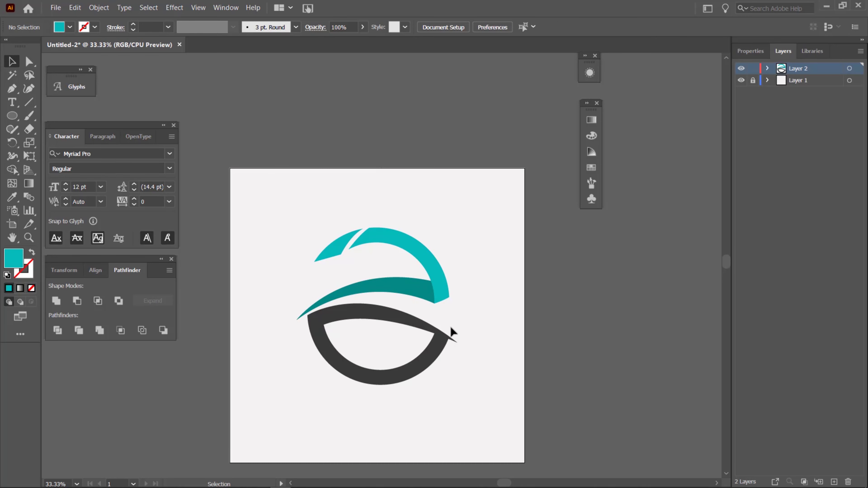
Draw a closed shading shape with the Pen tool, curving below the arc's inner edge from its lower inner corner to the cut and returning inside the arc
click(11, 91)
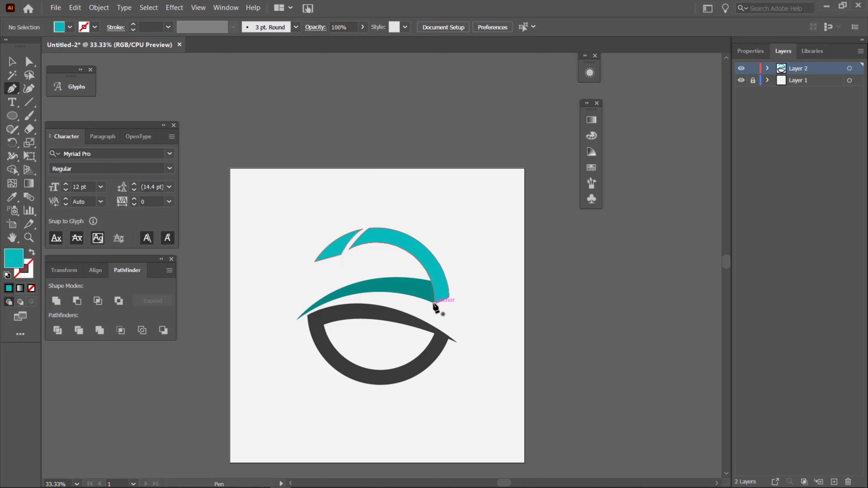
key(ctrl+equal)
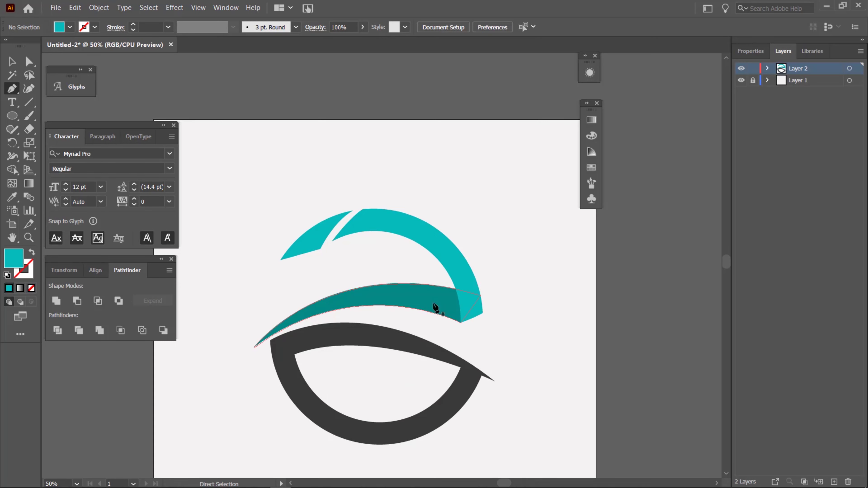
click(460, 323)
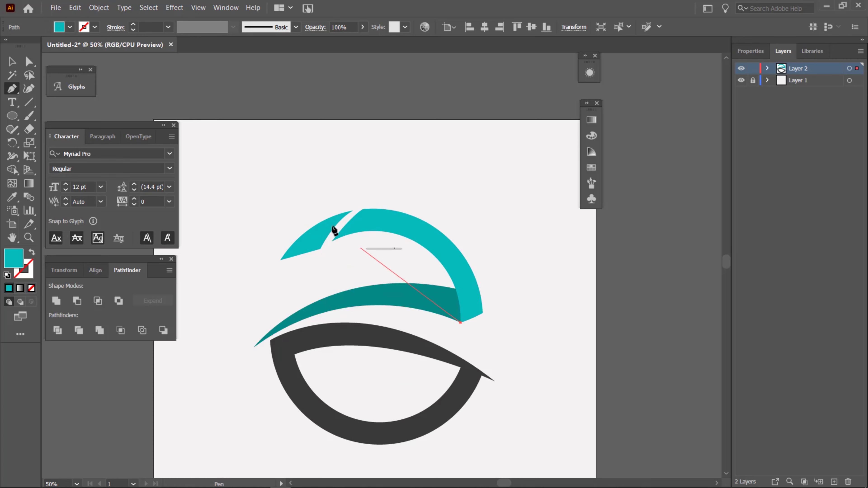
drag(333, 242, 223, 253)
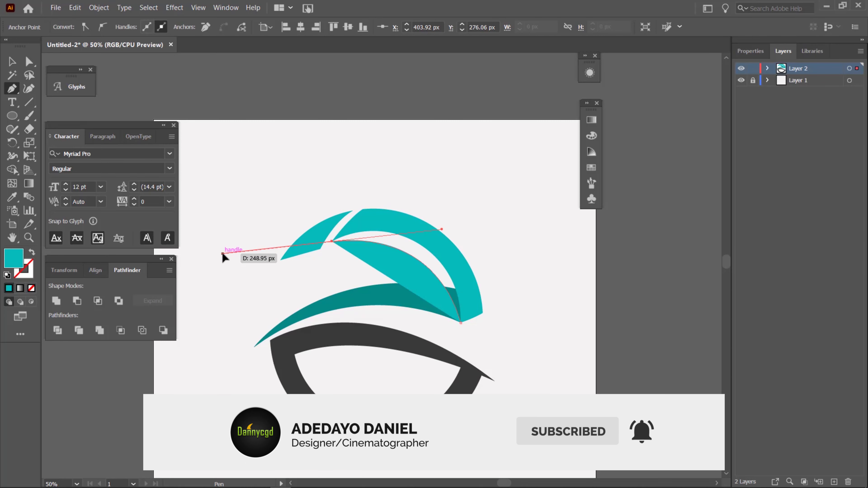
click(332, 244)
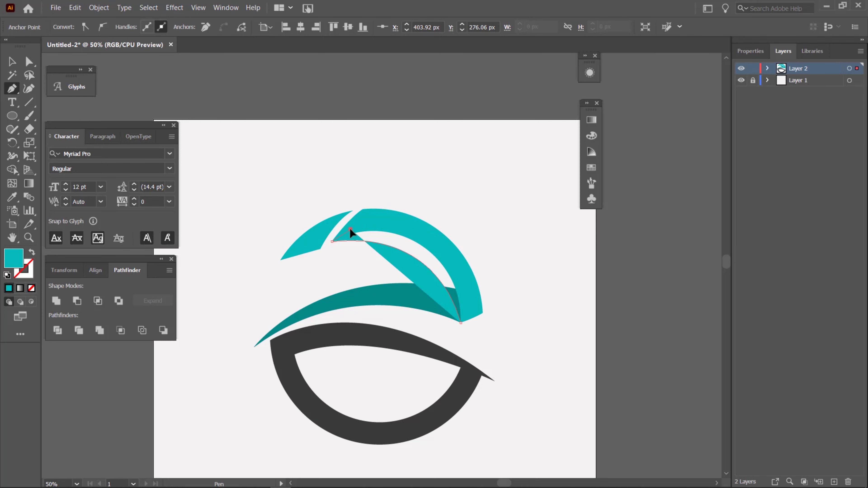
click(390, 226)
click(422, 236)
click(456, 266)
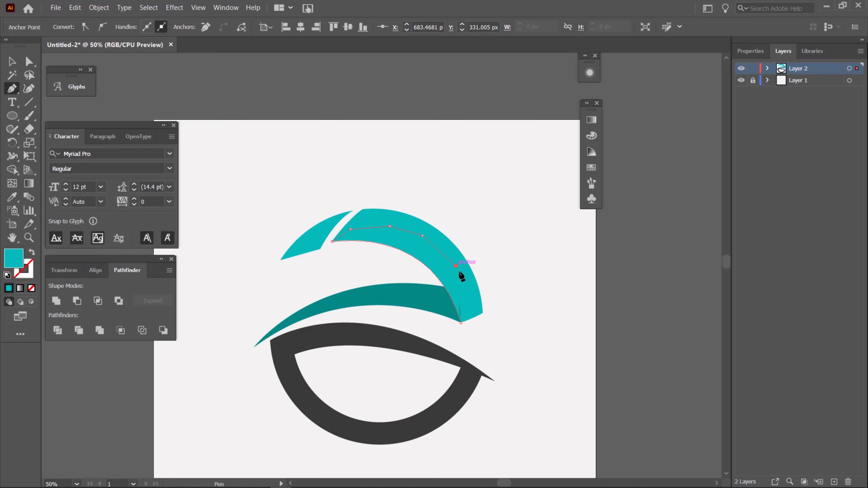
click(471, 302)
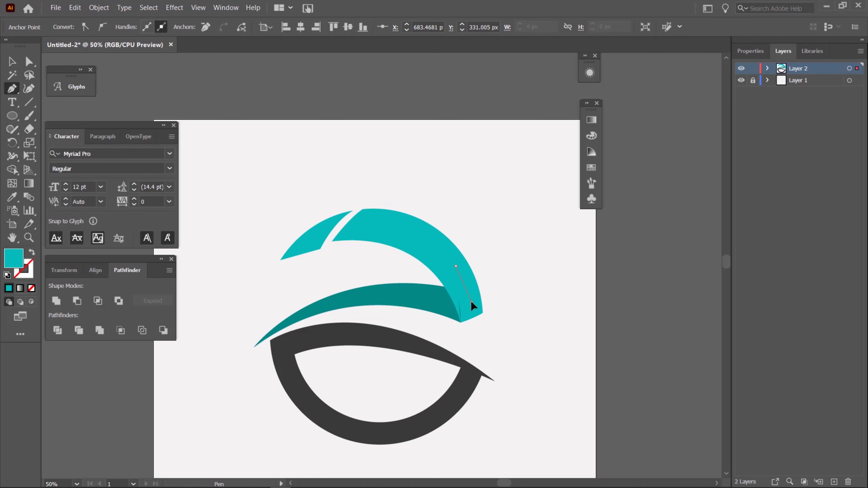
click(468, 313)
click(461, 323)
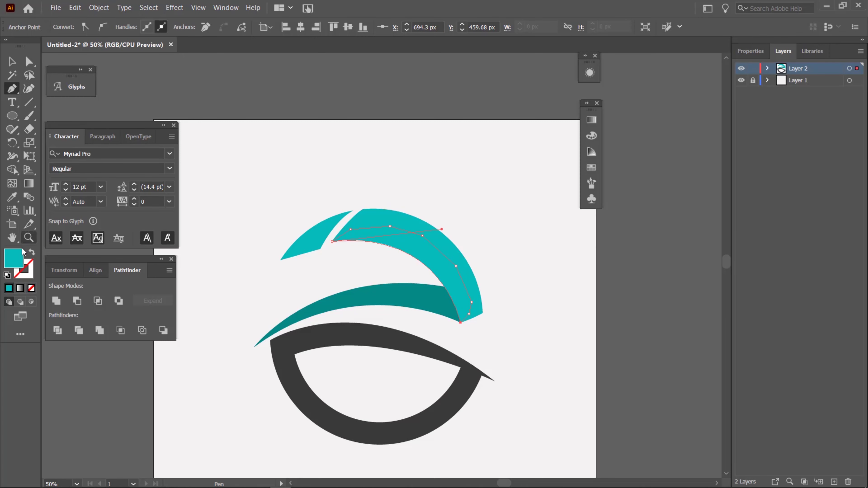
Darken the shading shape's fill to 0AA39F
double_click(18, 260)
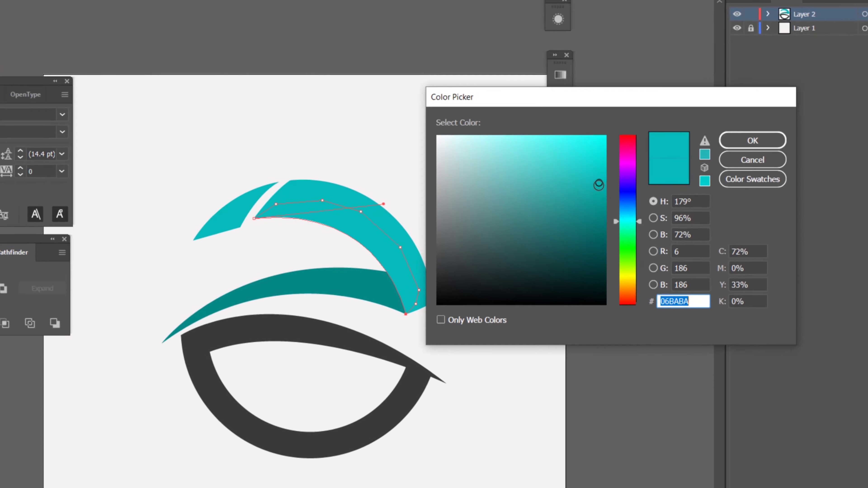
mouse_move(599, 184)
mouse_down()
mouse_move(598, 194)
mouse_move(577, 175)
mouse_up()
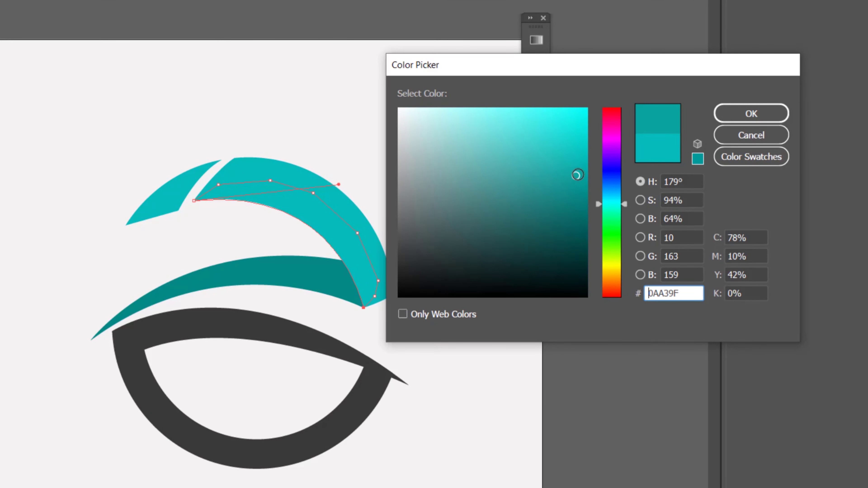
click(731, 115)
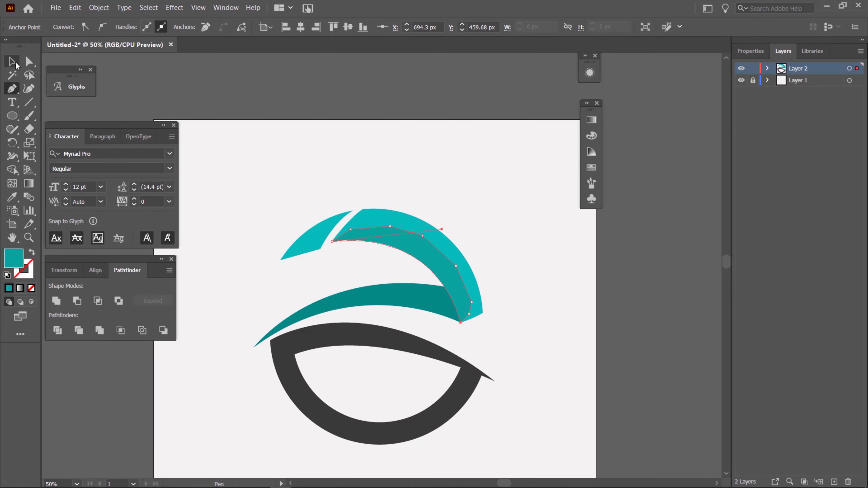
Reorder the shading shape within Layer 2 to sit behind the arc groups and directly above the teal swoosh, and deselect it
click(14, 63)
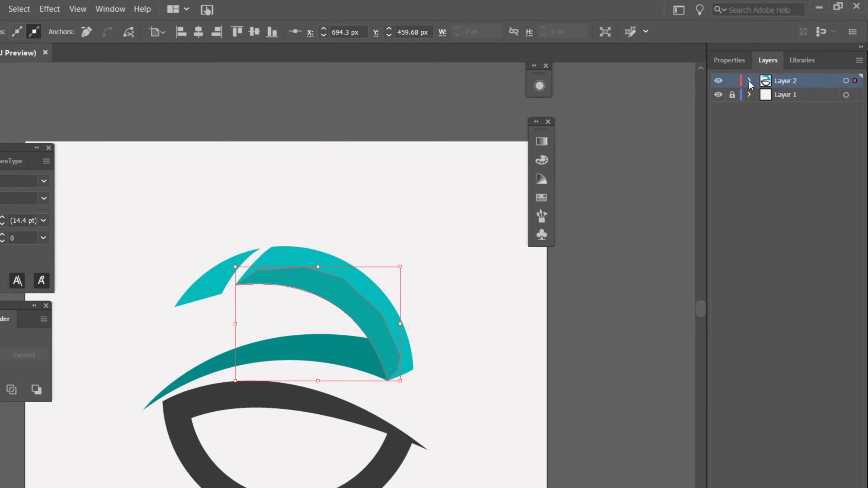
click(768, 68)
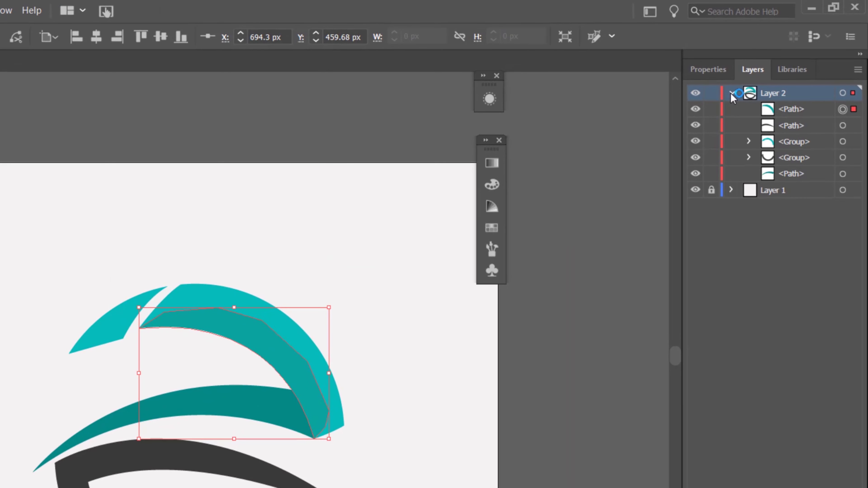
click(797, 112)
drag(797, 112, 798, 170)
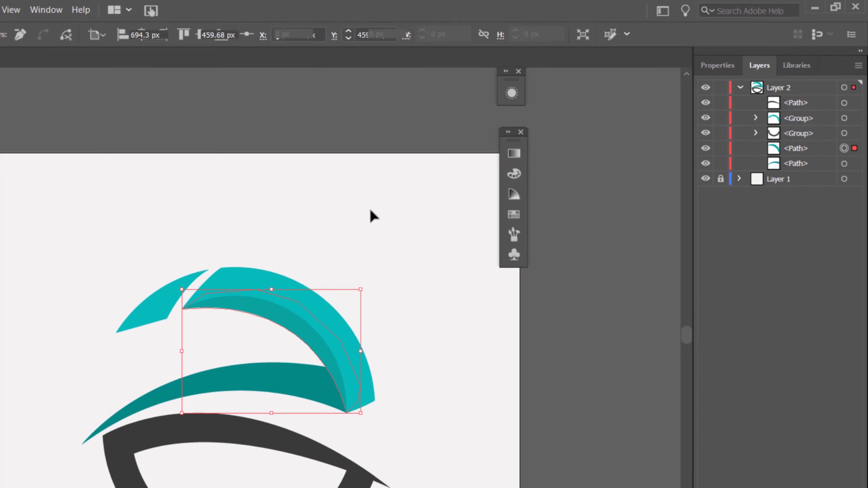
click(340, 229)
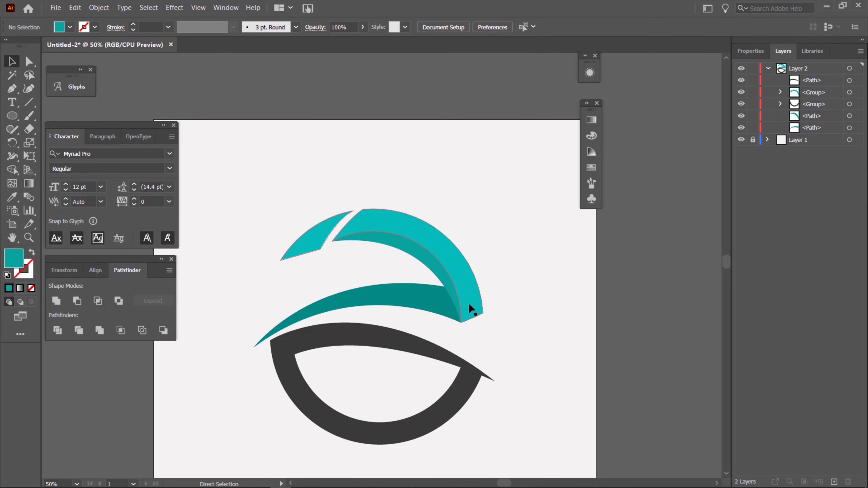
Select all the logo shapes on the artboard and group them
key(ctrl+0)
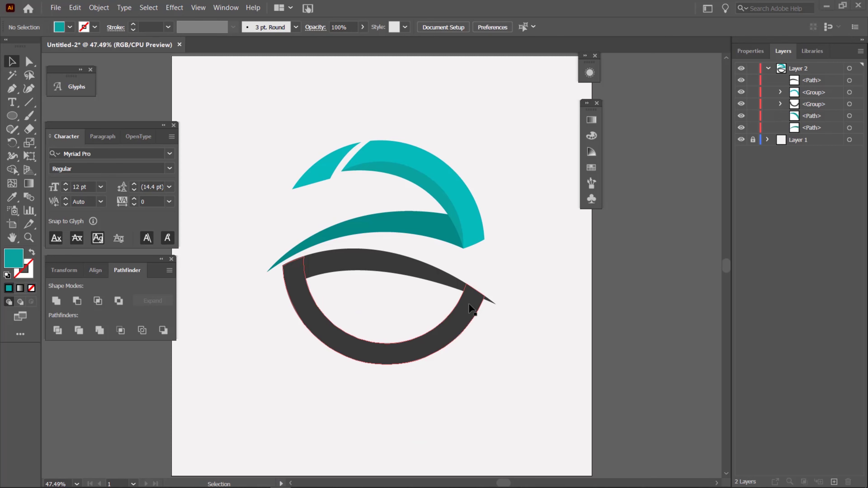
key(a)
key(v)
drag(235, 111, 532, 414)
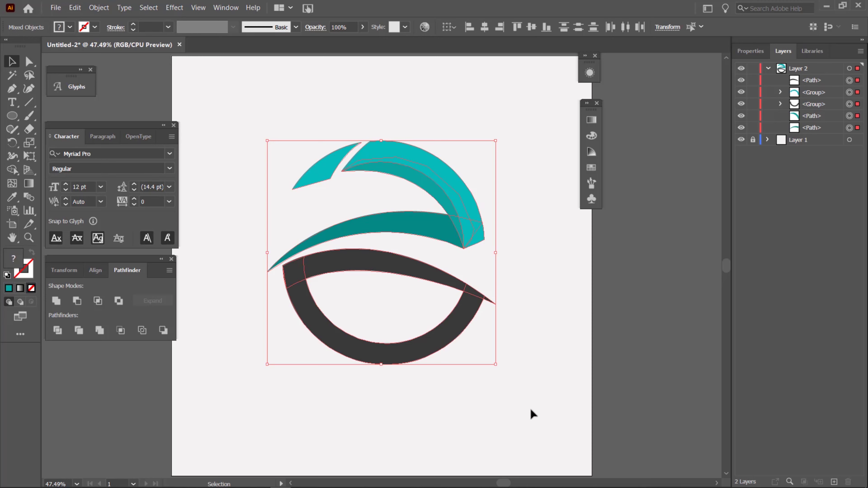
key(ctrl+g)
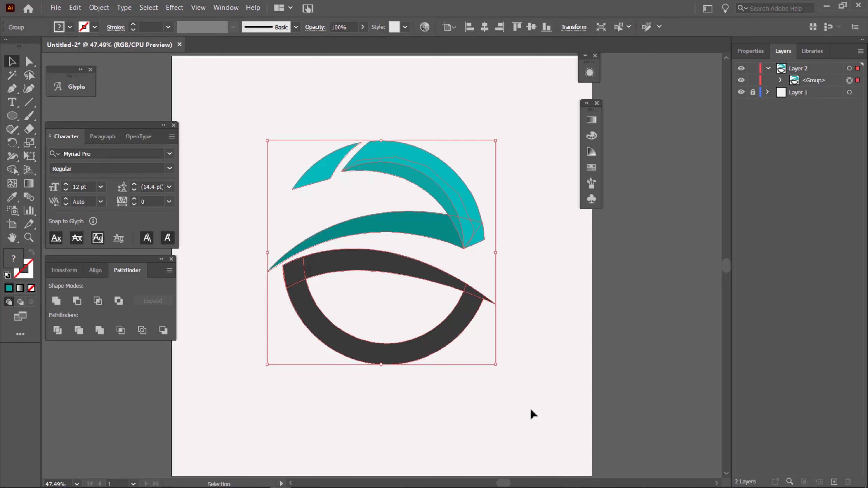
Scale the logo group down proportionally about its centre, deselect it, and dismiss the Creative Cloud notification
key(ctrl+minus)
key(ctrl+minus)
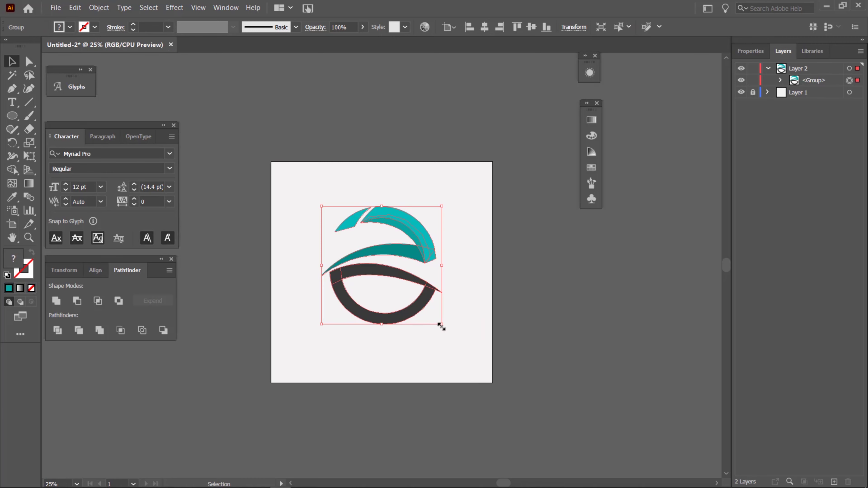
drag(441, 325, 432, 312)
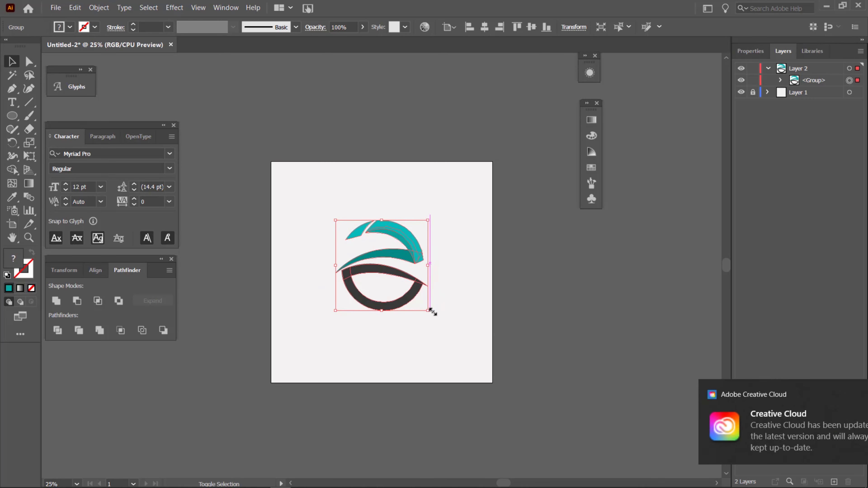
click(434, 340)
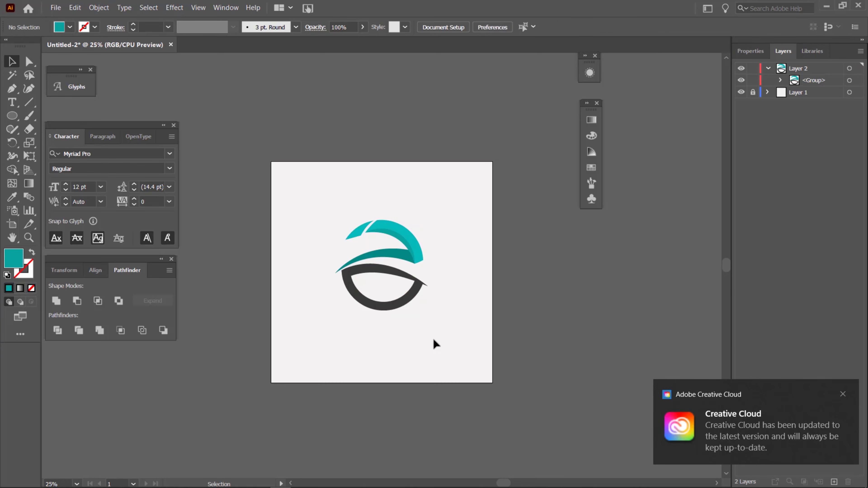
click(843, 395)
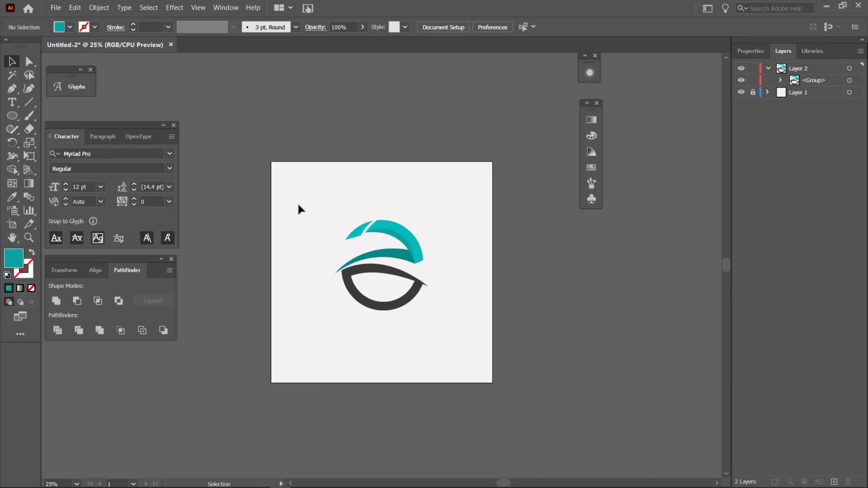
drag(310, 193, 387, 289)
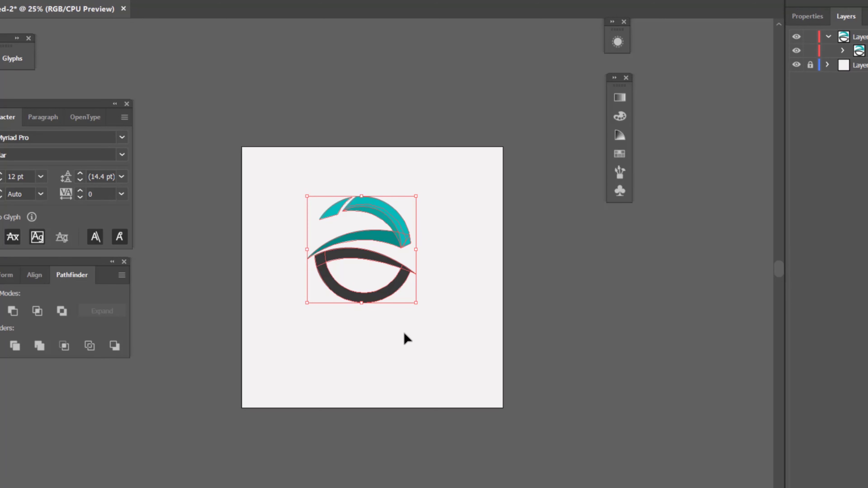
click(405, 334)
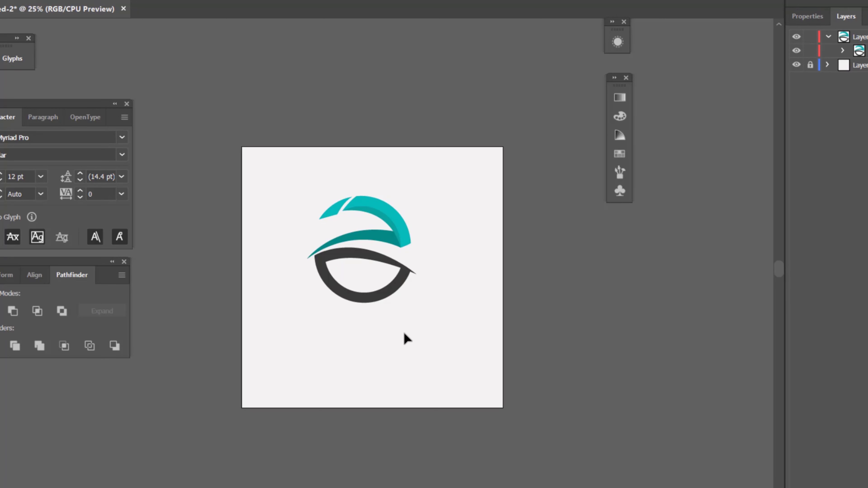
key(ctrl+equal)
key(ctrl+equal)
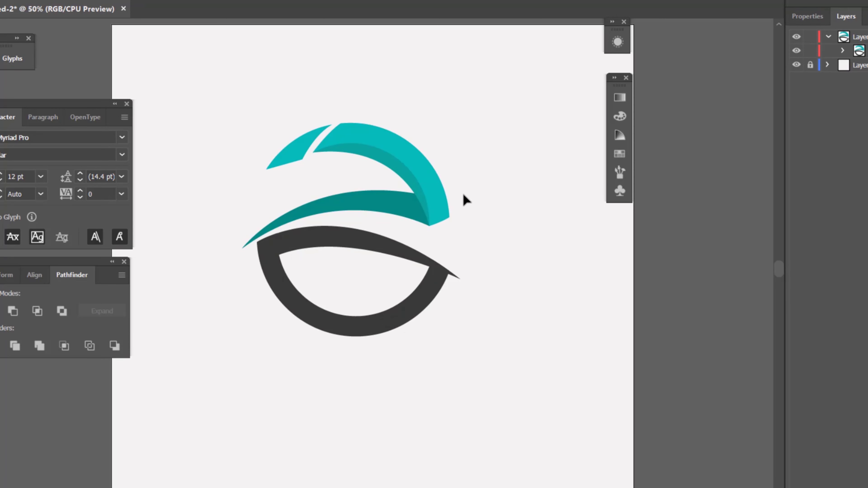
Undo the last scaling of the logo group, ungroup its shapes, and deselect them
double_click(447, 221)
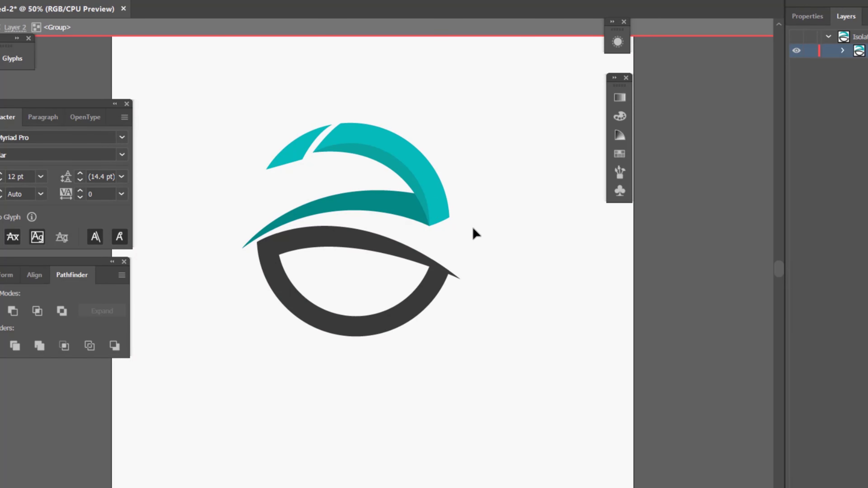
key(ctrl+z)
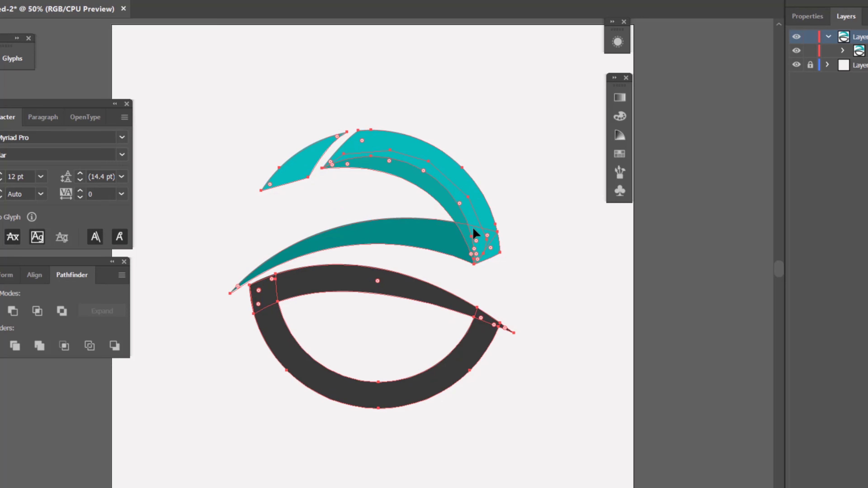
key(ctrl+shift+g)
key(v)
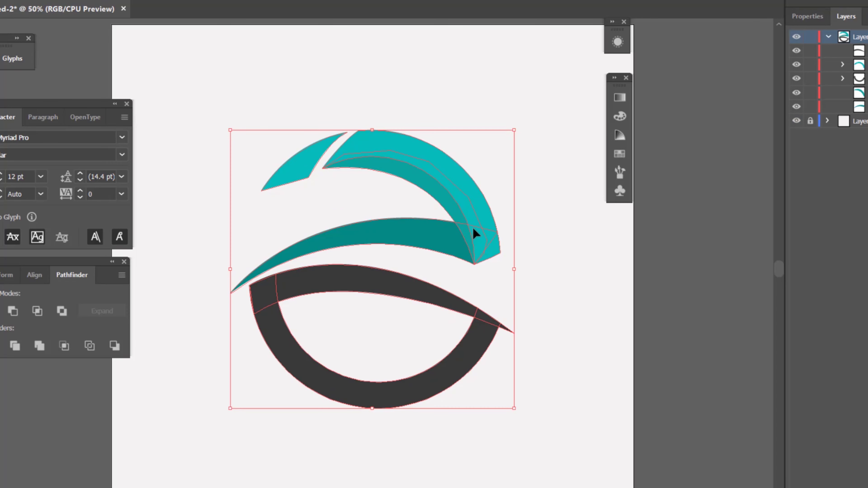
click(557, 319)
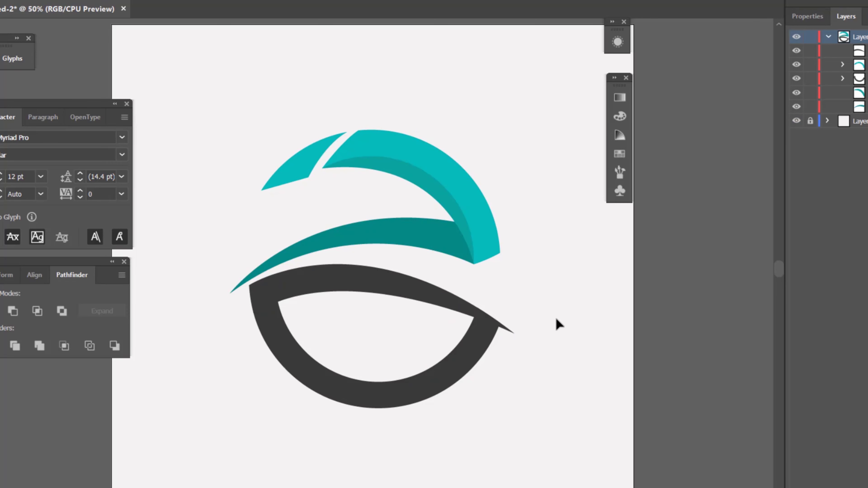
Select all the teal shapes of the upper arc and swoosh and rotate them slightly clockwise
key(ctrl+minus)
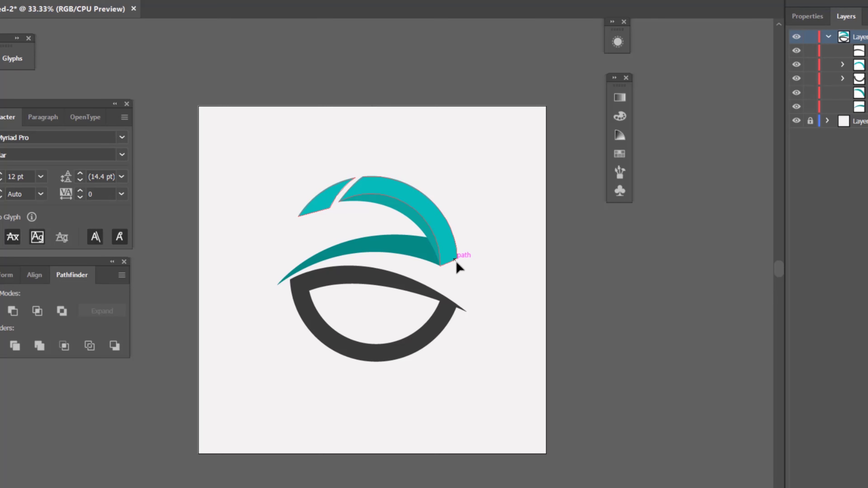
drag(470, 273, 417, 144)
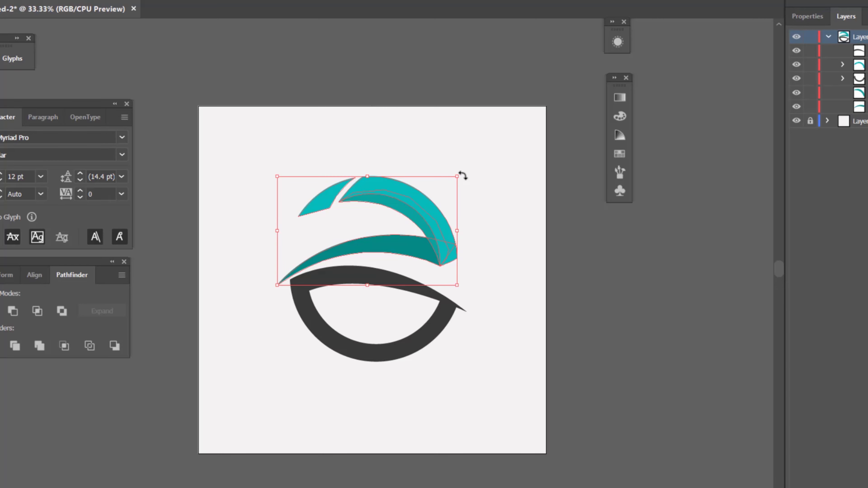
drag(468, 179, 490, 184)
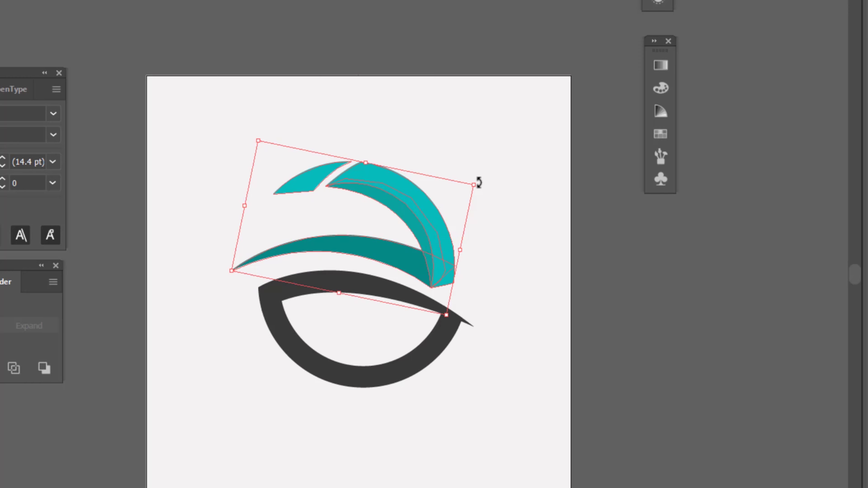
drag(478, 180, 476, 171)
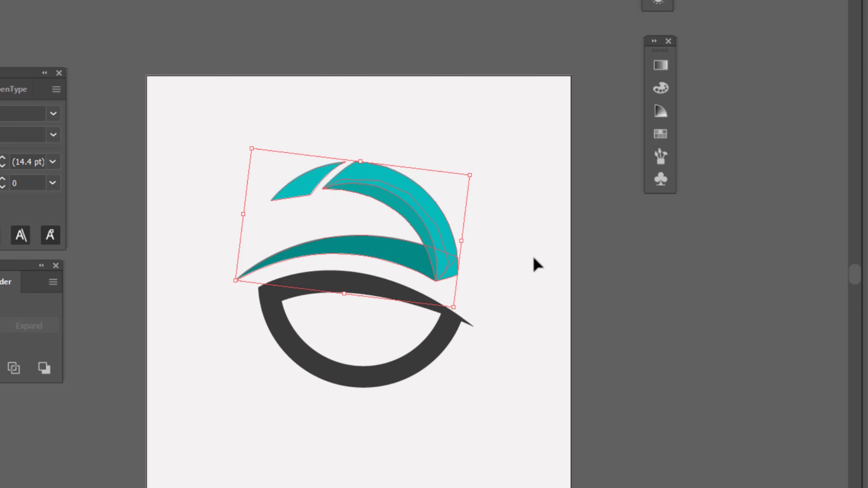
Nudge the selected teal shapes right and down so they sit closer to the dark gray swoosh, and deselect them
key(Right)
key(Right)
key(Right)
key(Right)
key(Right)
key(Right)
key(Right)
key(Right)
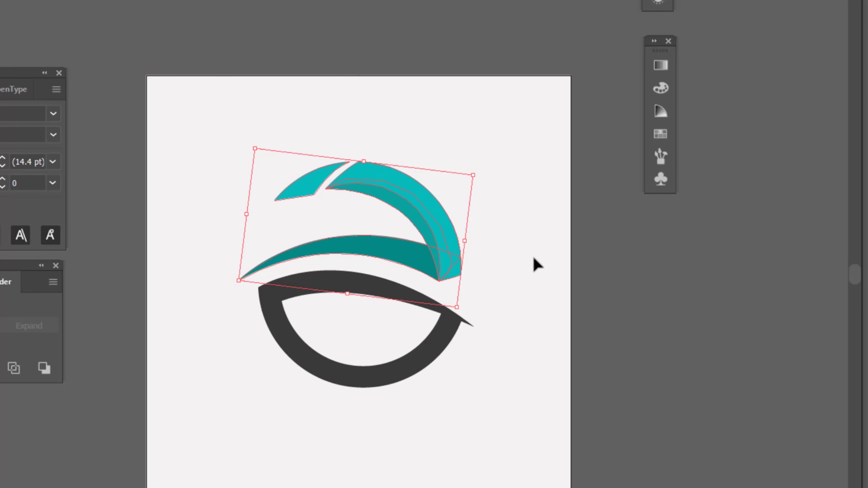
key(Right)
key(Right)
key(Right)
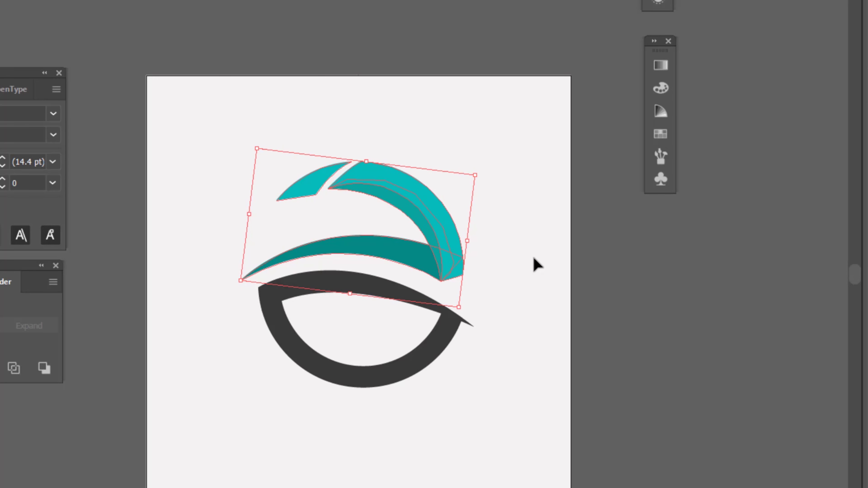
key(Down)
key(Down)
key(Down)
key(Down)
key(Down)
key(Down)
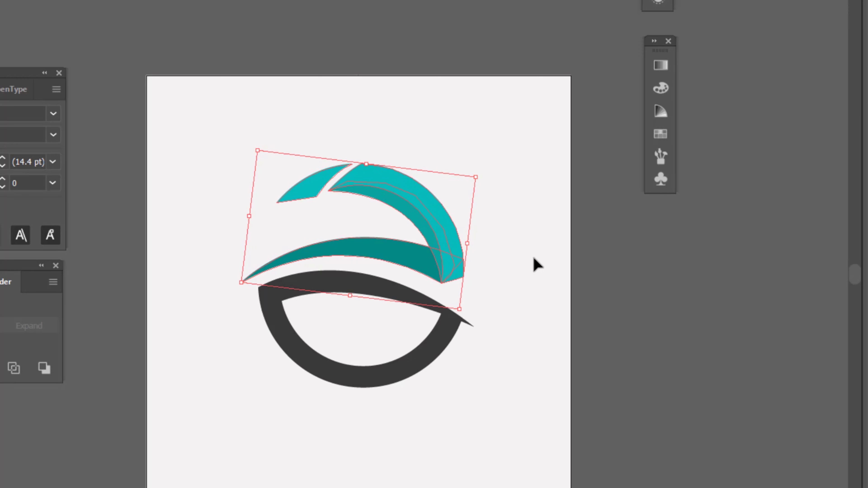
key(Right)
key(Right)
key(Right)
key(Down)
key(Down)
key(Down)
key(Right)
key(Right)
key(Down)
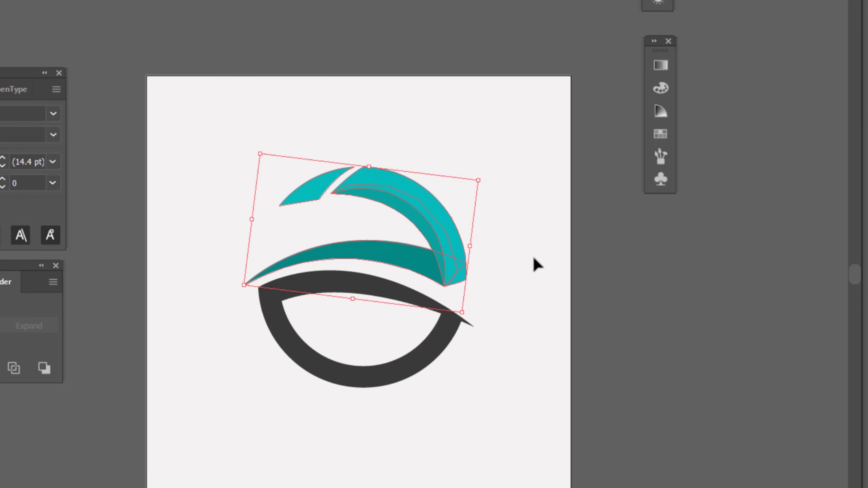
click(489, 362)
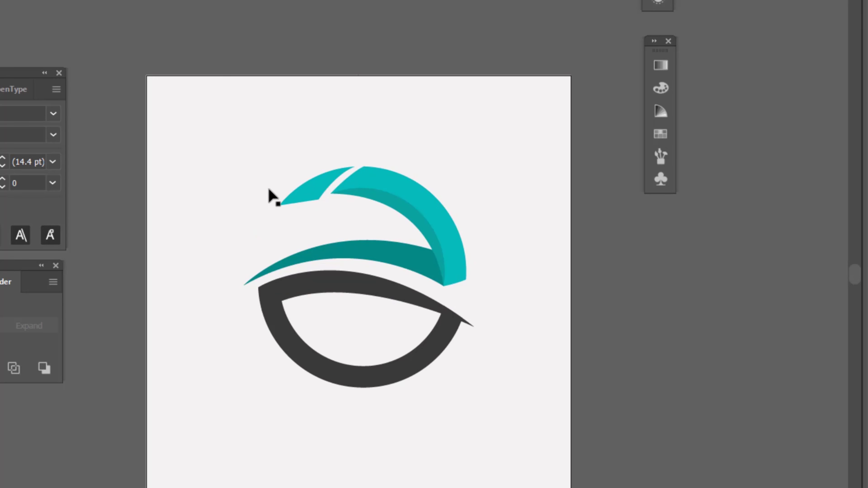
Select all the logo shapes, rotate them slightly counterclockwise together, and deselect them
drag(202, 136, 550, 431)
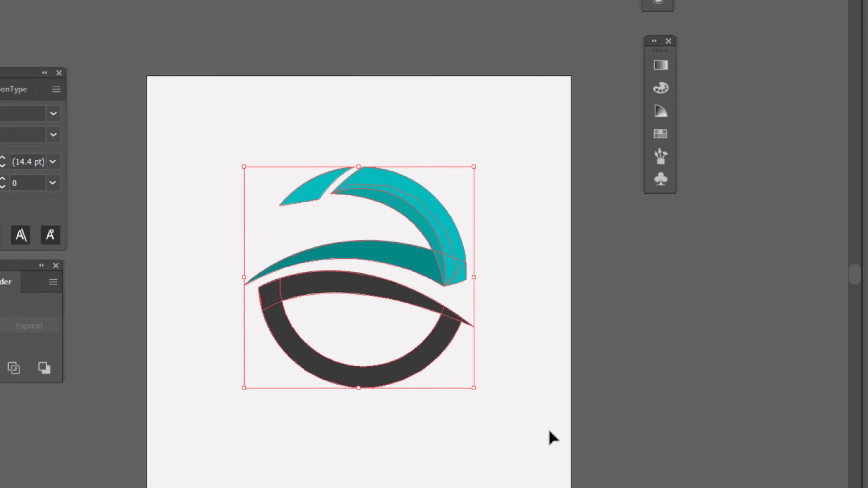
drag(477, 393, 492, 379)
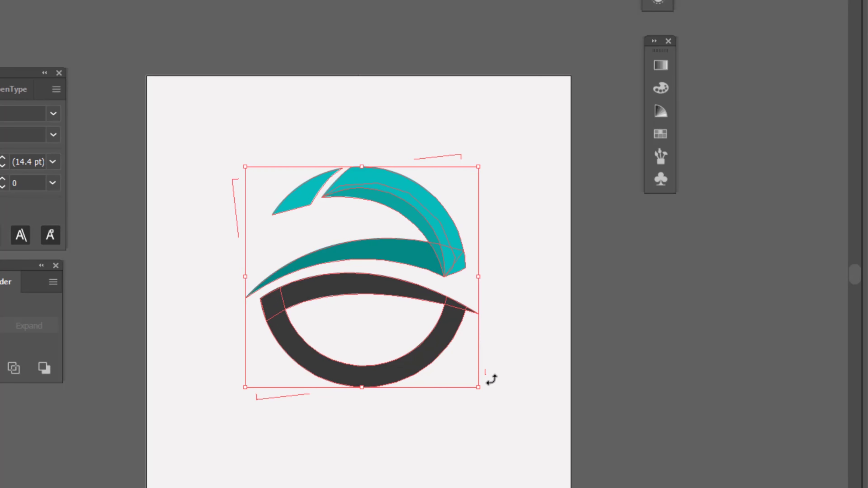
click(433, 425)
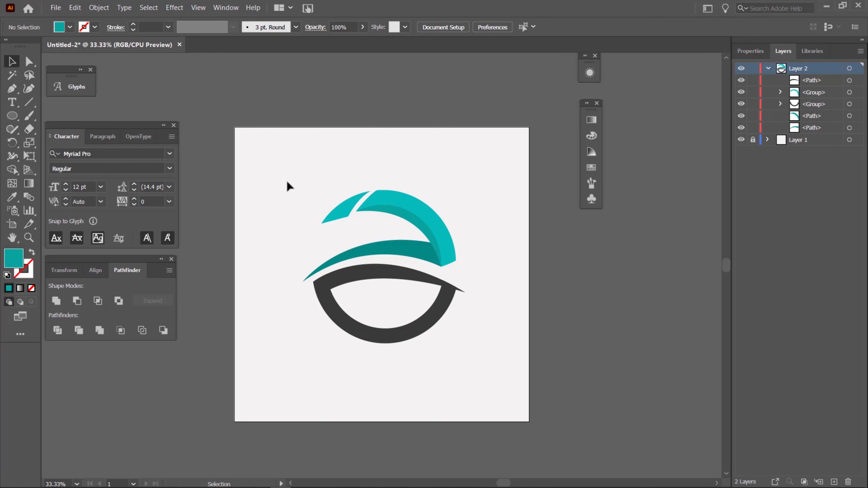
Select all the teal and dark gray logo shapes again and group them
drag(287, 181, 494, 384)
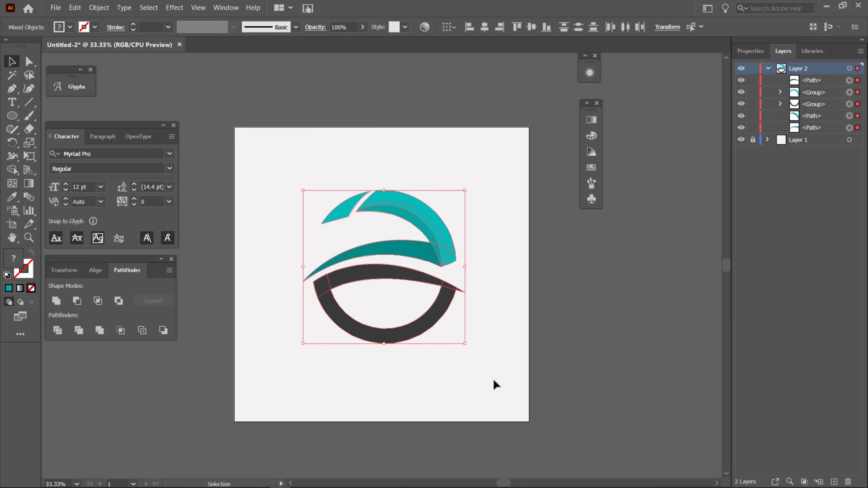
key(ctrl+g)
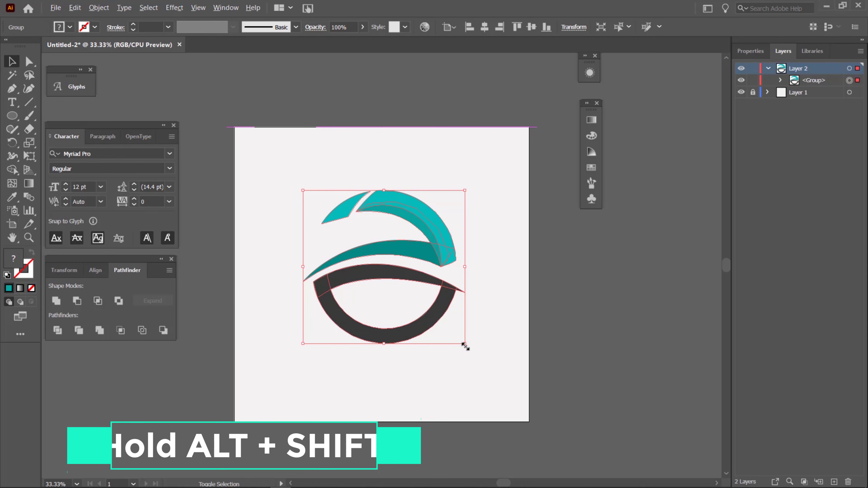
Scale the logo group down proportionally about its centre and move it into the upper part of the artboard
drag(465, 346, 449, 328)
drag(388, 281, 382, 243)
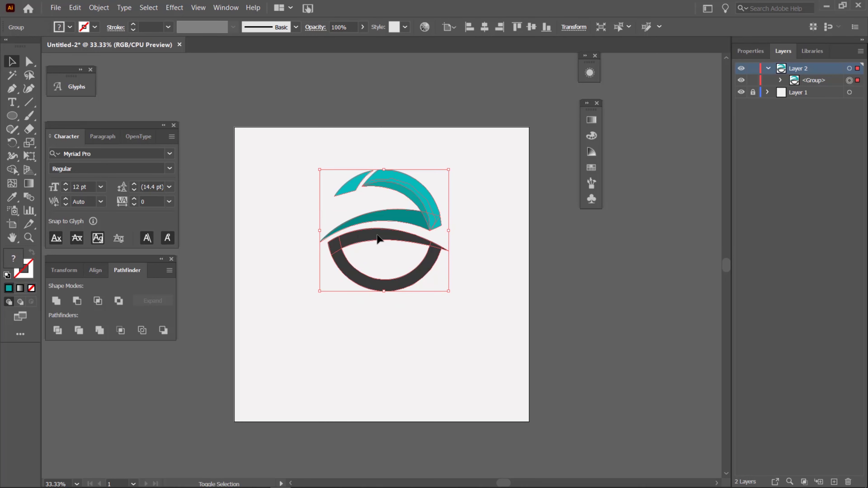
click(374, 345)
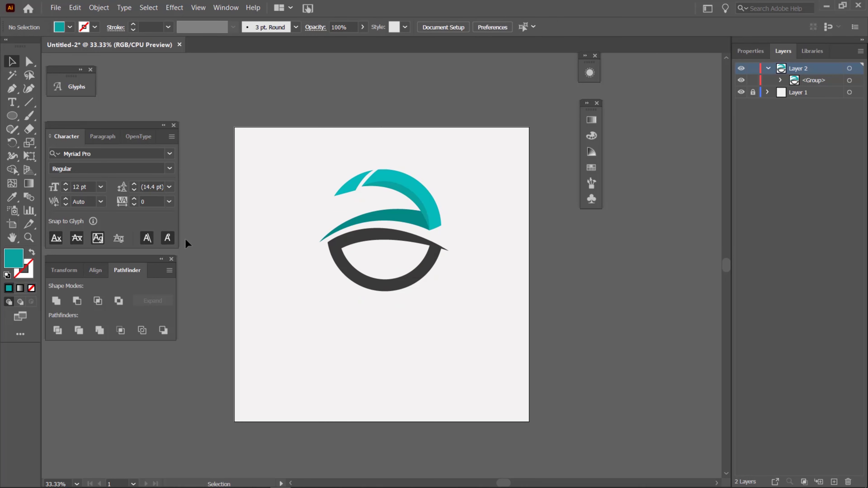
Add the point text "evolution" below the logo and scale it up proportionally to about 94 pt
click(10, 104)
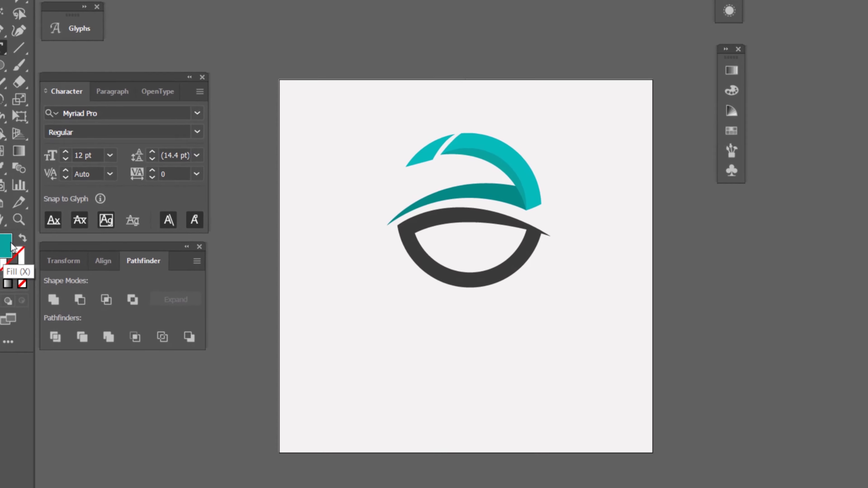
drag(381, 349, 381, 349)
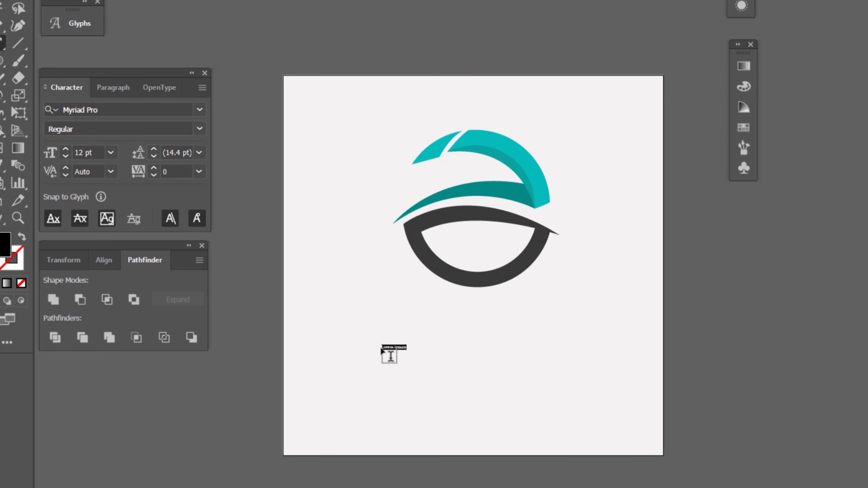
key(BackSpace)
click(7, 4)
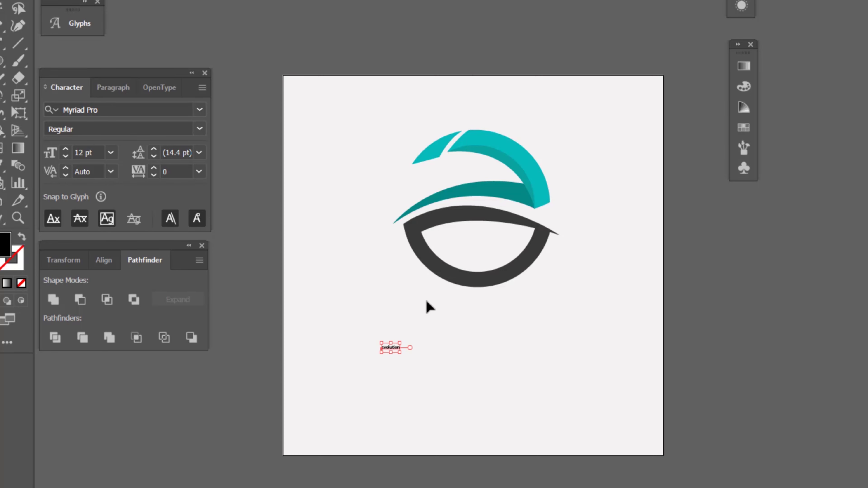
drag(402, 356, 466, 386)
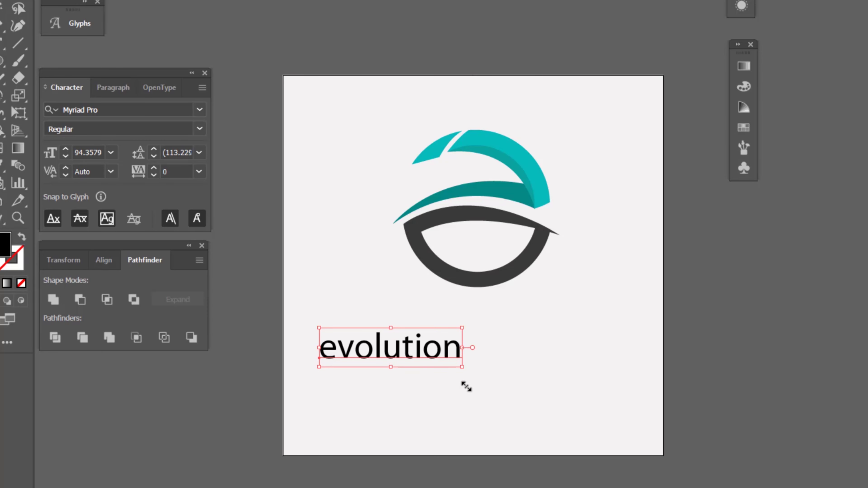
Sample the logo's dark gray for the "evolution" text and move the text directly beneath the emblem, centred under it
key(i)
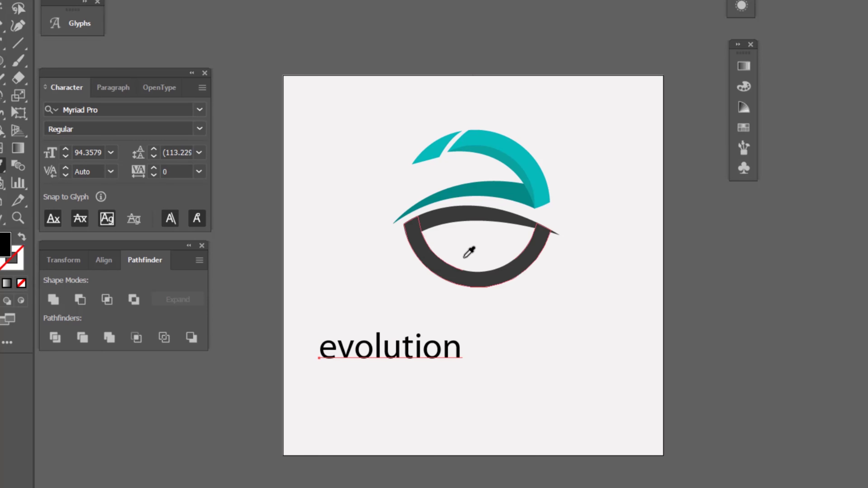
click(464, 273)
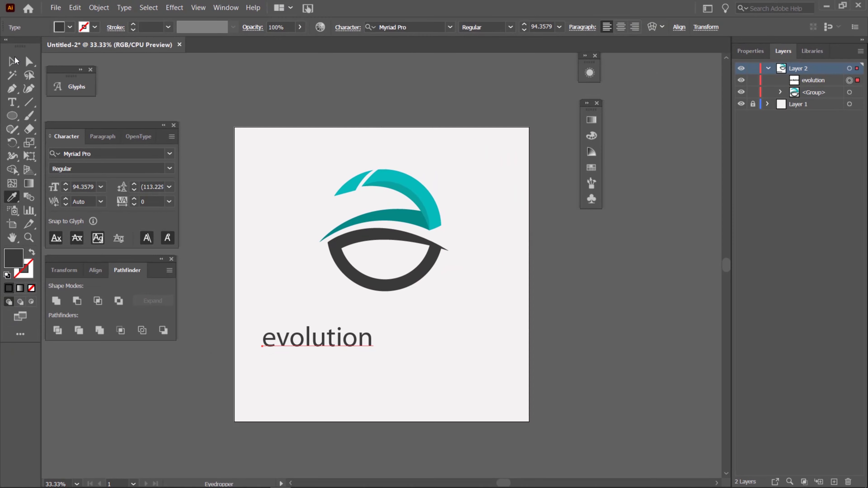
key(v)
click(371, 343)
drag(336, 339, 398, 315)
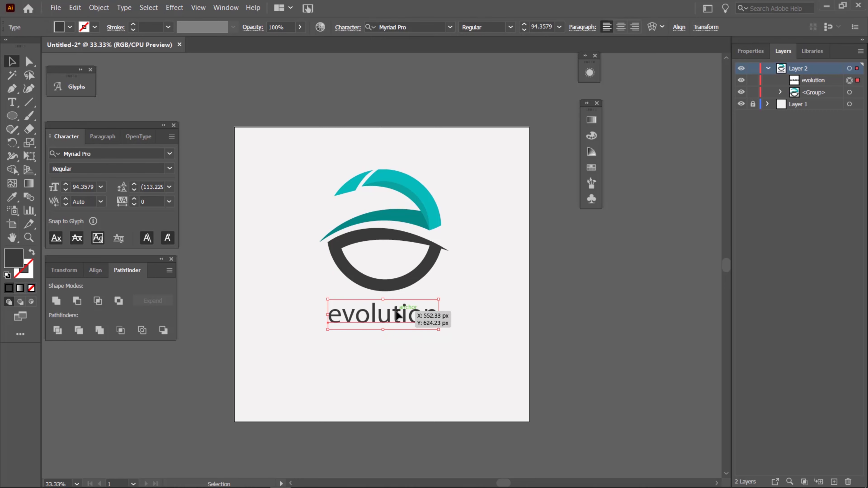
click(387, 369)
Select the emblem and the text, move them together slightly down and left to centre them on the artboard, and deselect
drag(288, 144, 476, 346)
drag(395, 284, 388, 292)
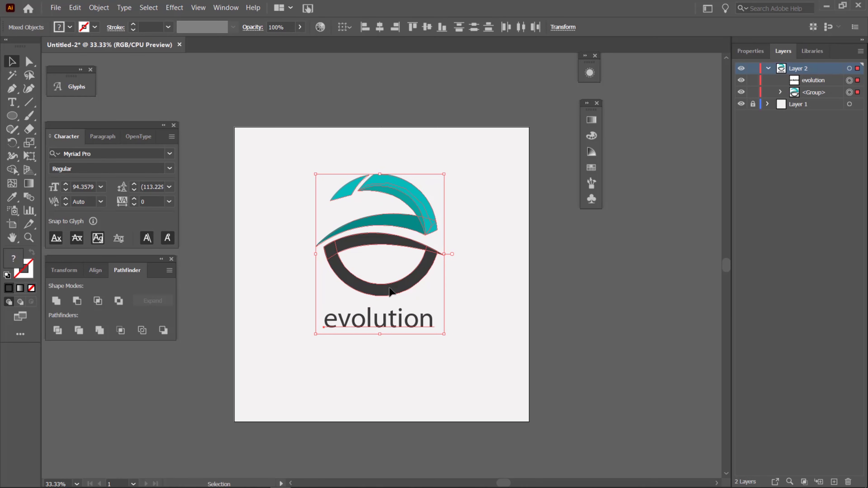
click(404, 360)
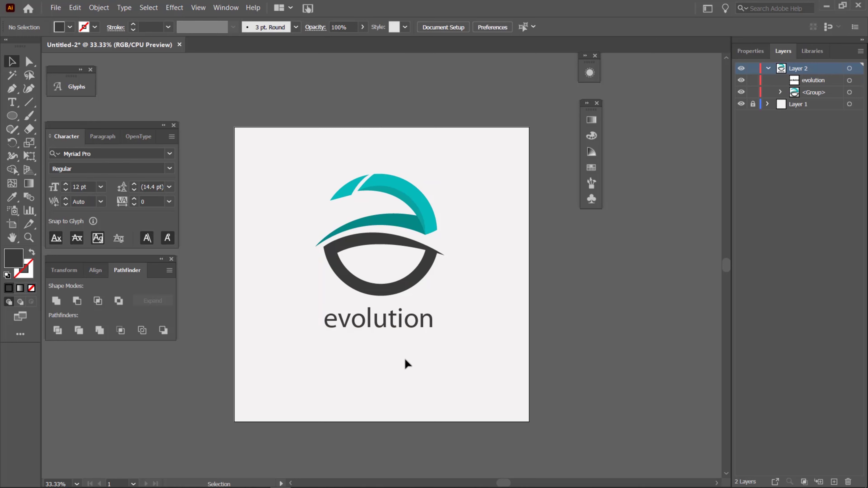